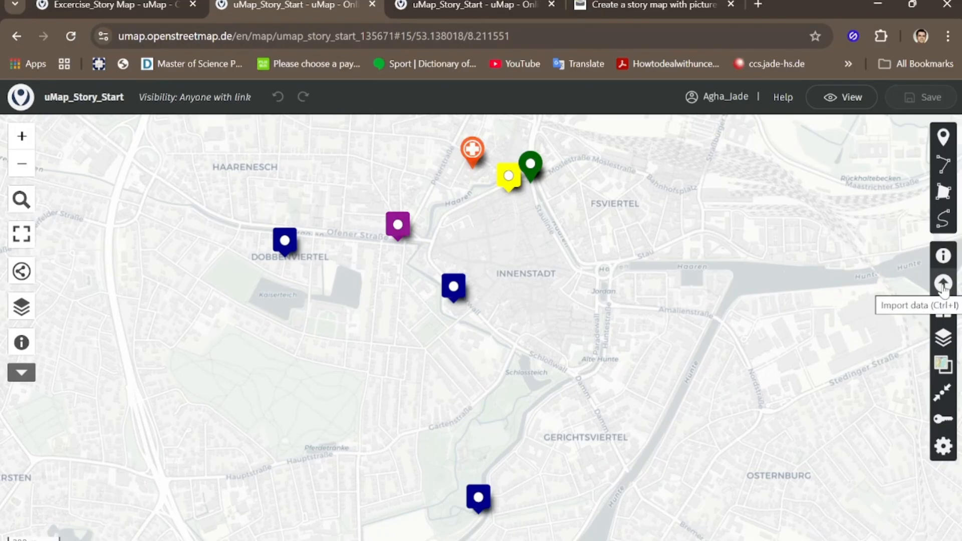
Step: Open the data import settings and examine the file formats supported for importing map data
left_click(944, 285)
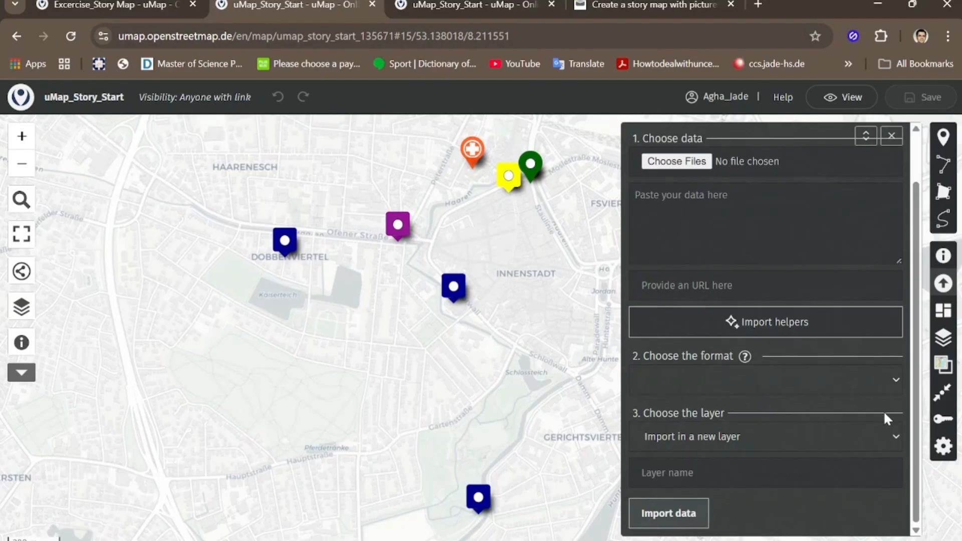
left_click(891, 380)
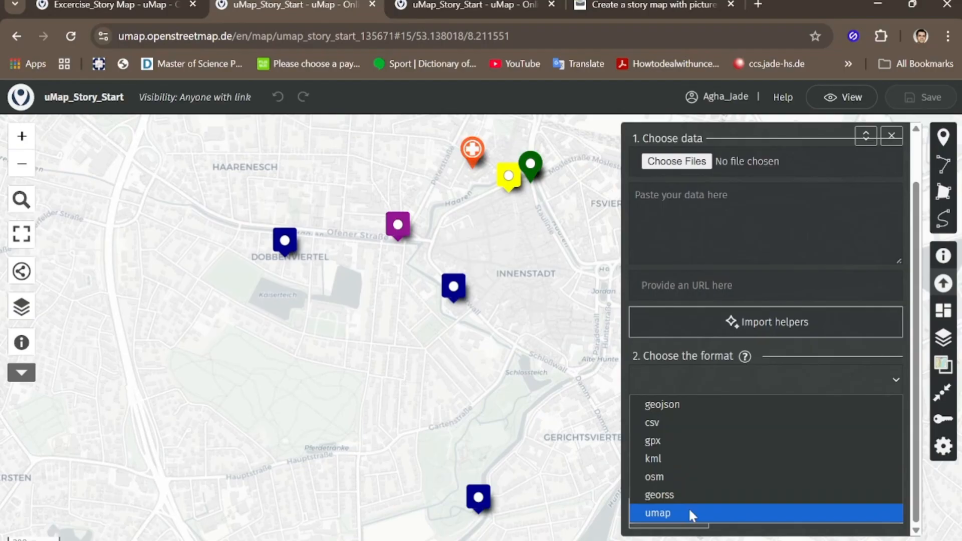
left_click(711, 167)
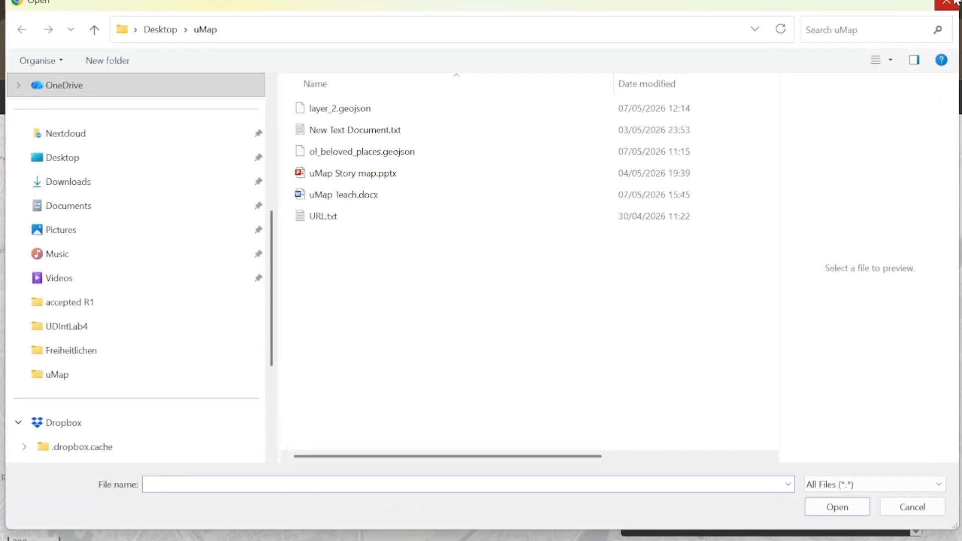
left_click(955, 2)
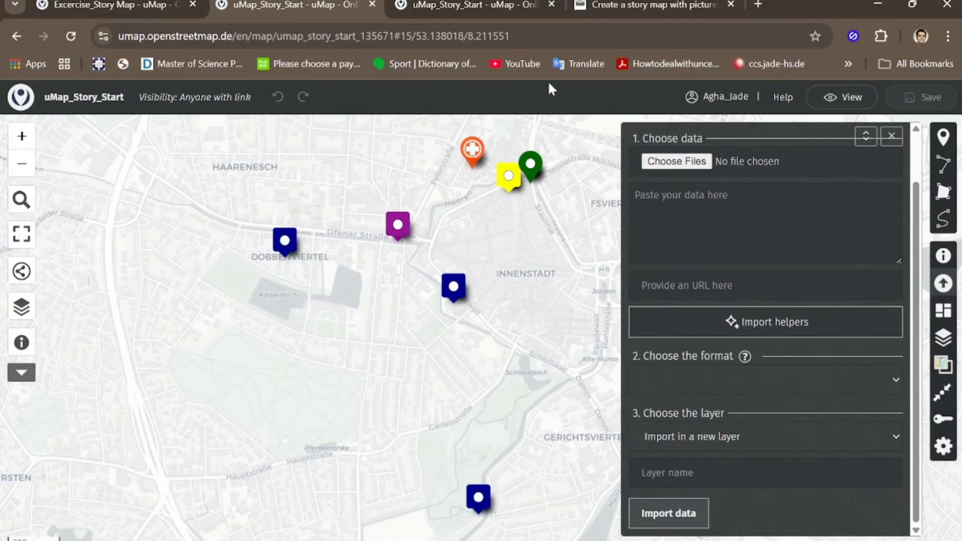
Step: Create a new blank map from the account options
left_click(722, 98)
left_click(719, 119)
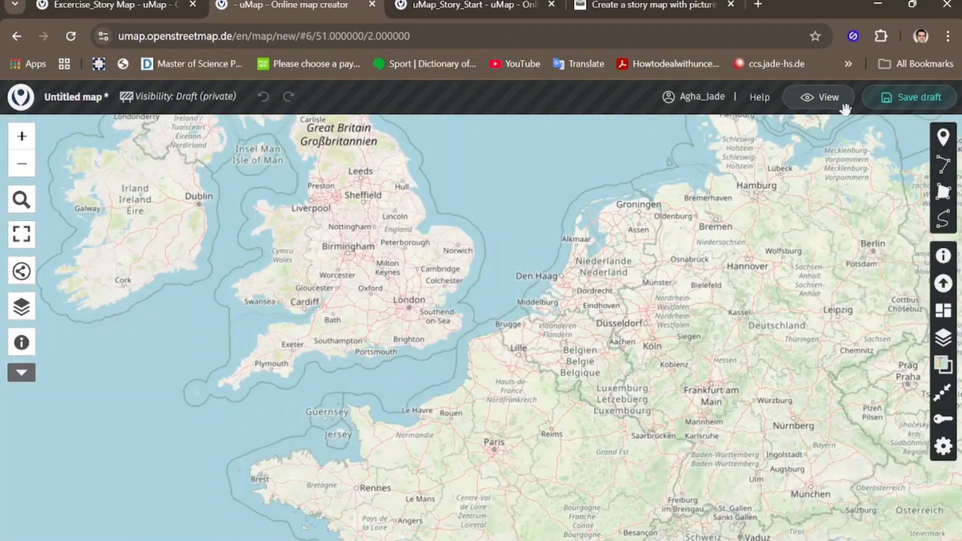
Step: Leave the unsaved map for the My Maps dashboard and create a new map from there
left_click(695, 99)
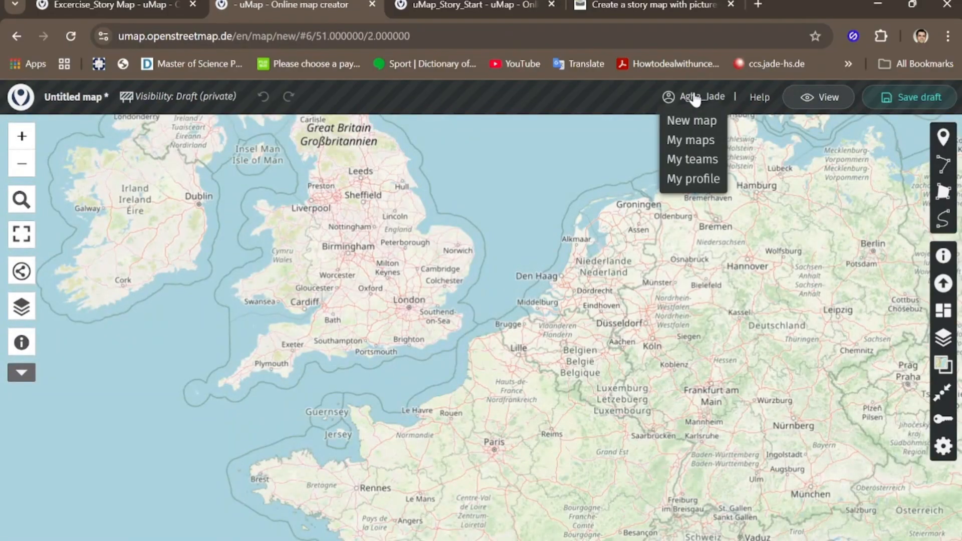
left_click(701, 141)
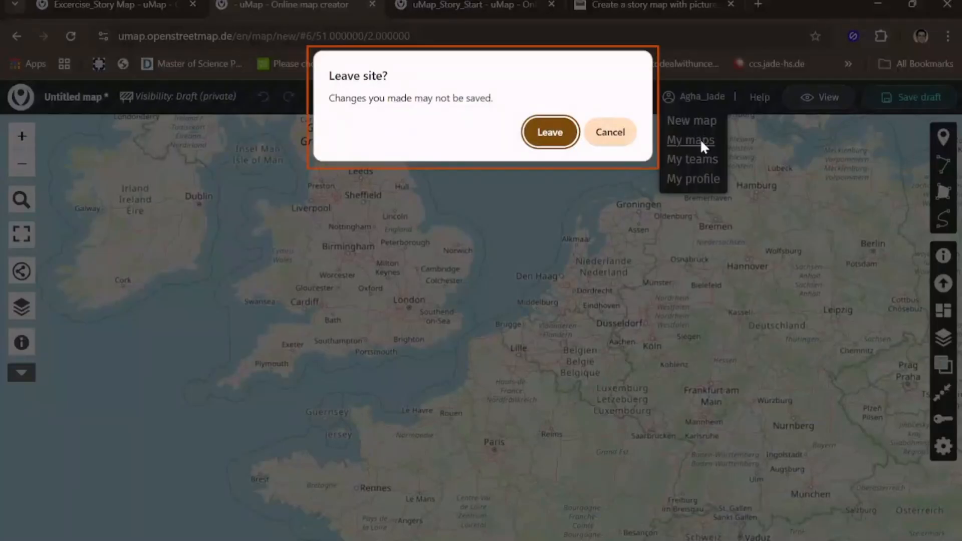
left_click(555, 133)
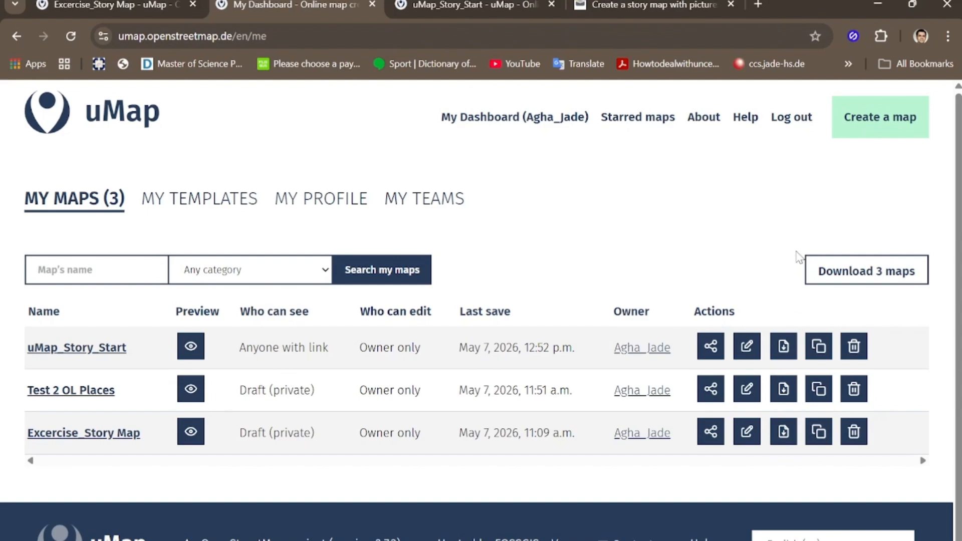
left_click(881, 123)
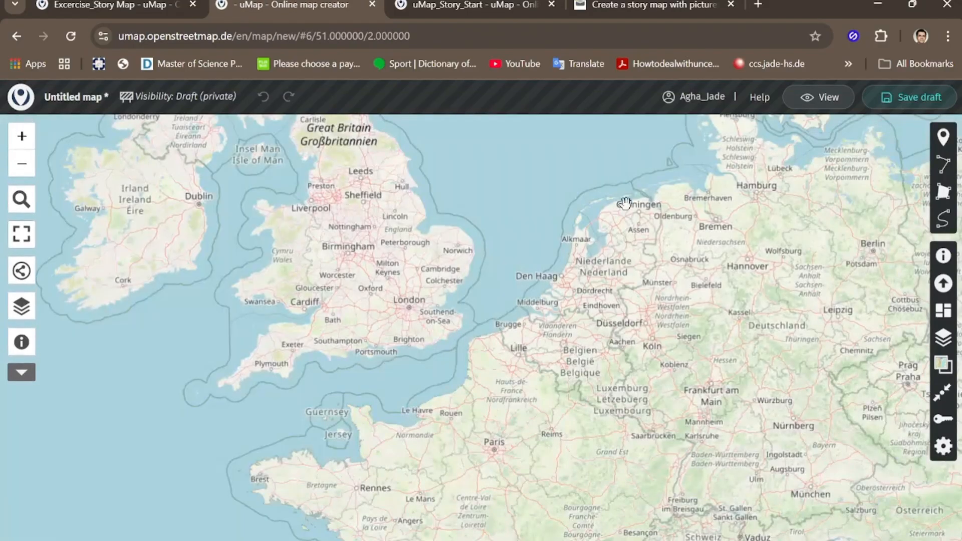
Step: Import the file layer_2.geojson in geojson format into a new layer of the untitled map
left_click(943, 283)
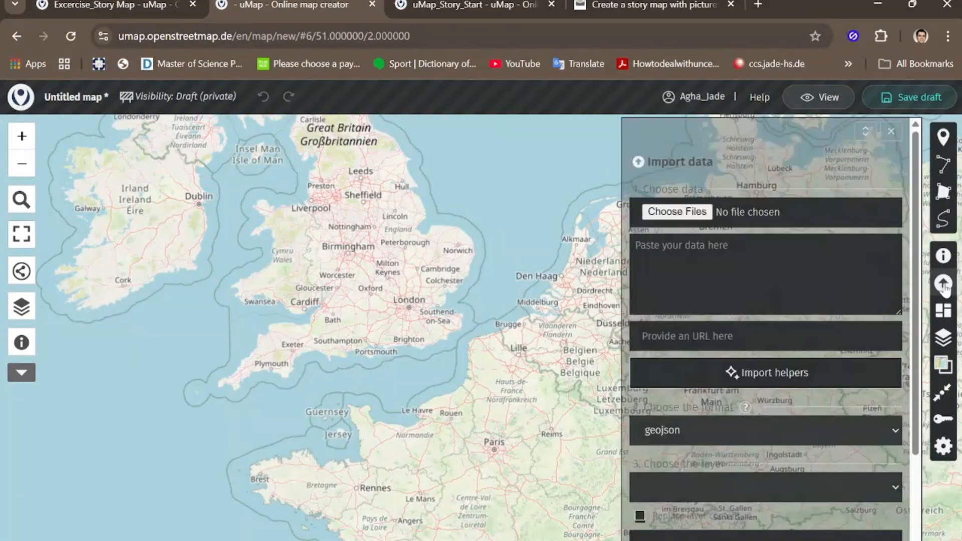
left_click(693, 223)
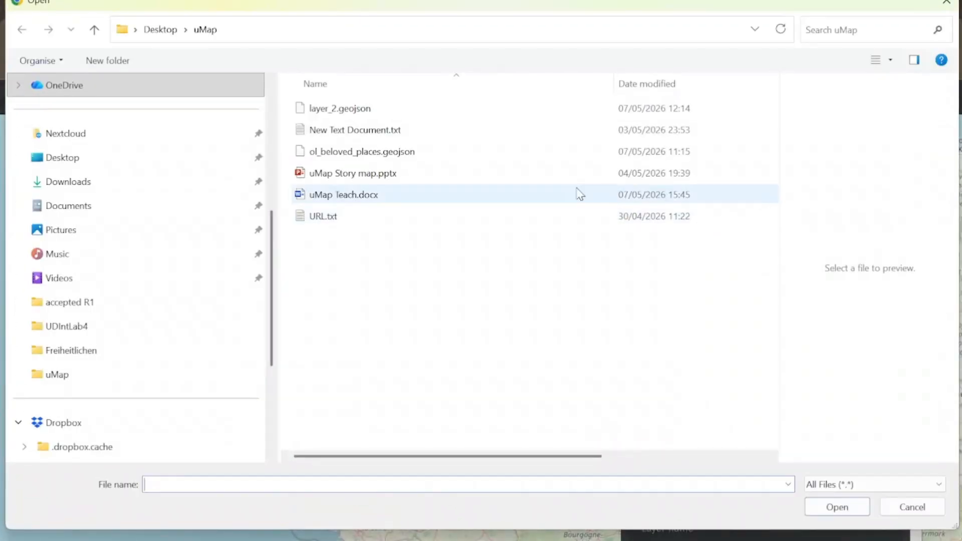
left_click(360, 111)
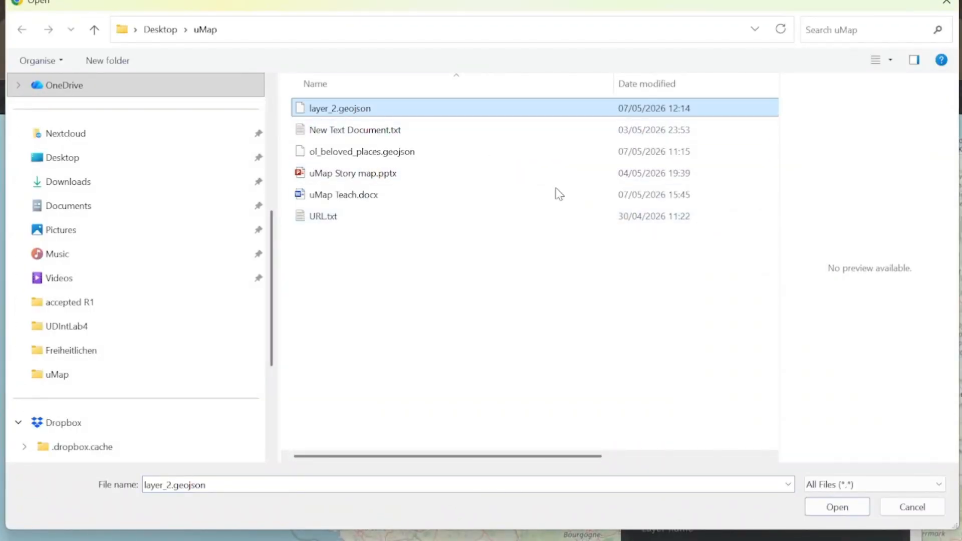
left_click(837, 507)
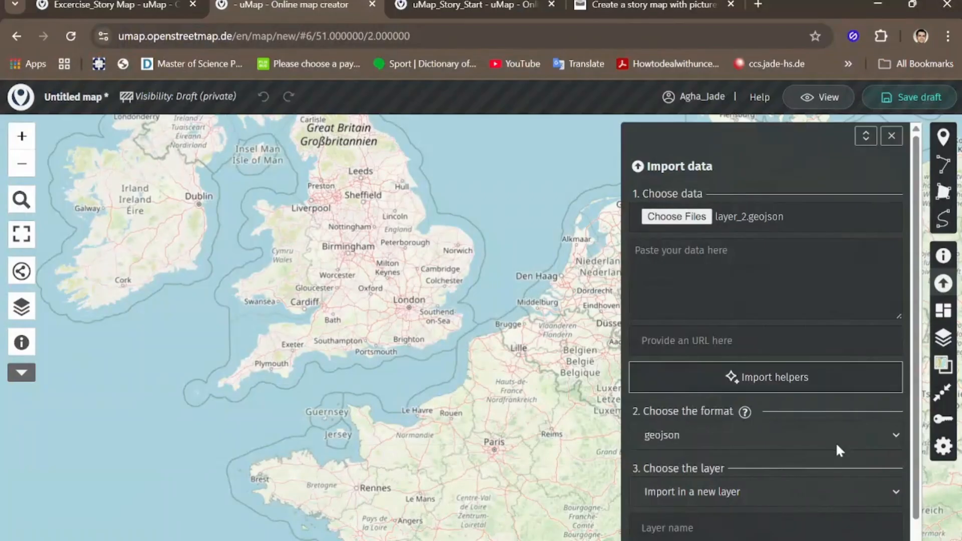
scroll(722, 439, "down", 1)
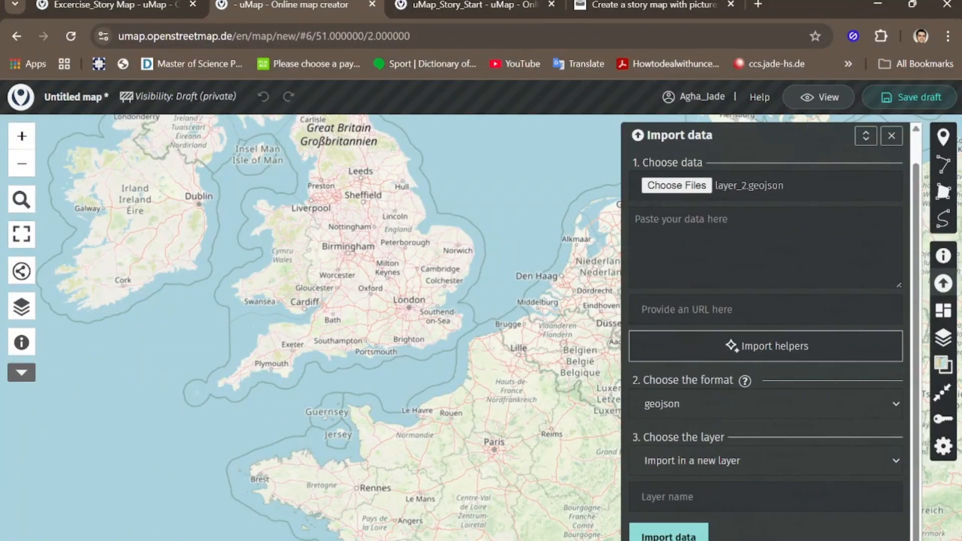
left_click(668, 536)
left_click_drag(393, 120, 550, 245)
left_click(571, 151)
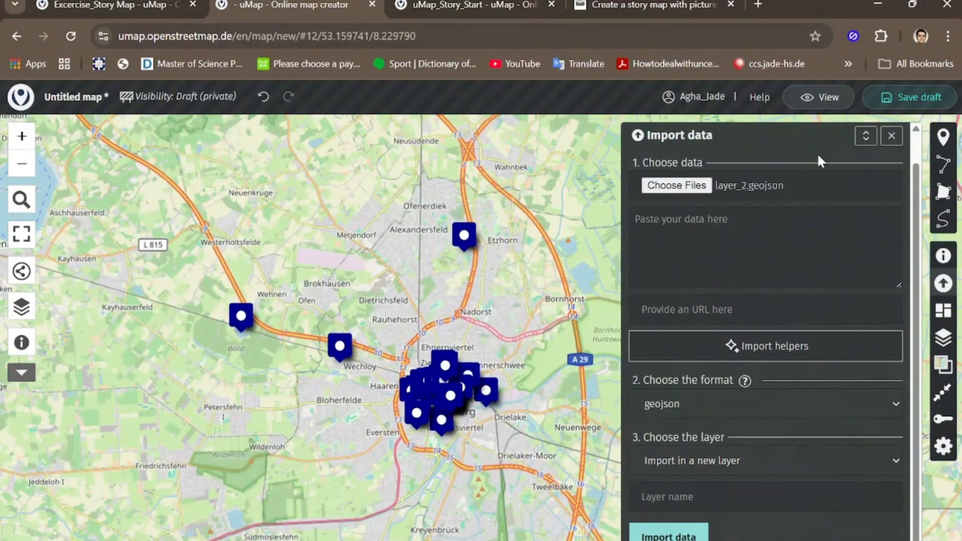
left_click(892, 137)
scroll(453, 407, "up", 1)
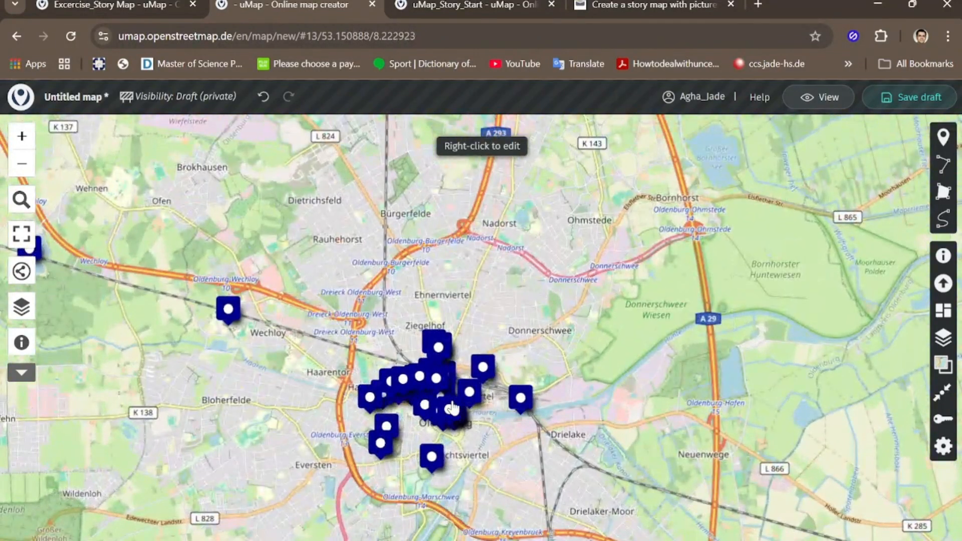
scroll(520, 331, "down", 1)
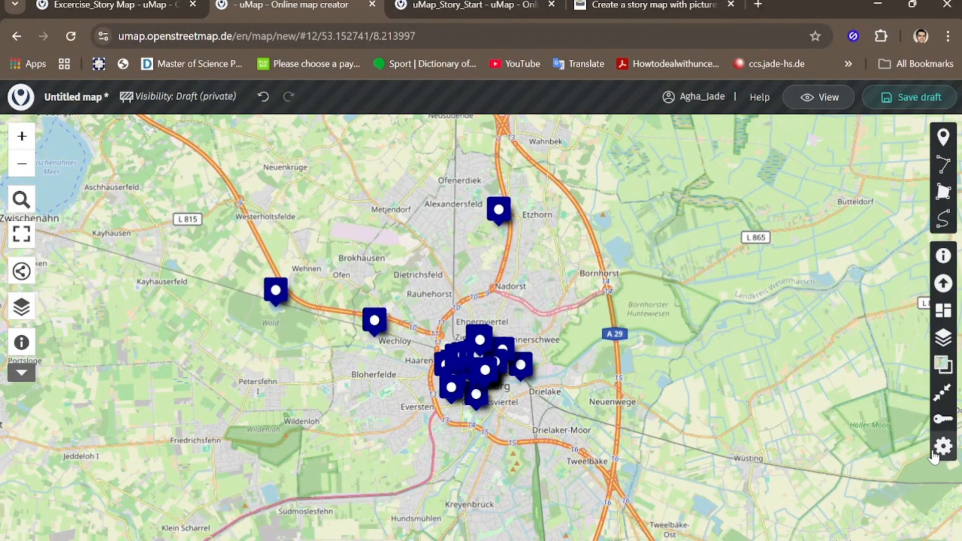
Step: Open the settings of Layer 1 and examine its advanced actions
left_click(943, 340)
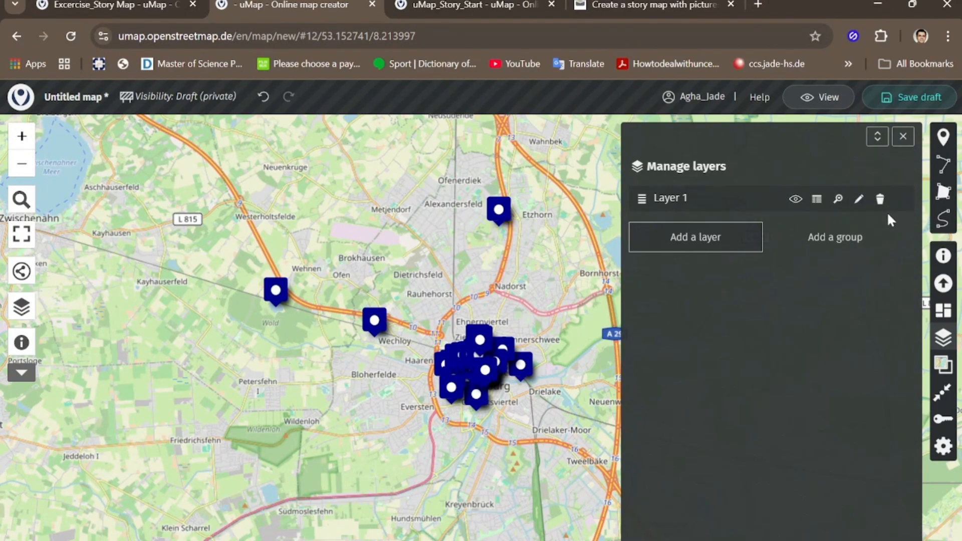
left_click(860, 201)
scroll(747, 266, "down", 10)
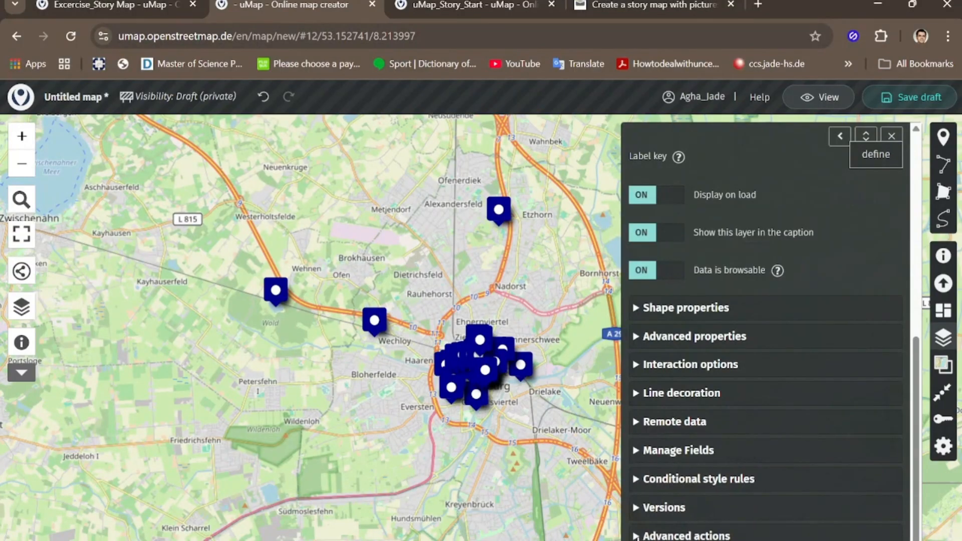
left_click(686, 536)
scroll(691, 478, "down", 3)
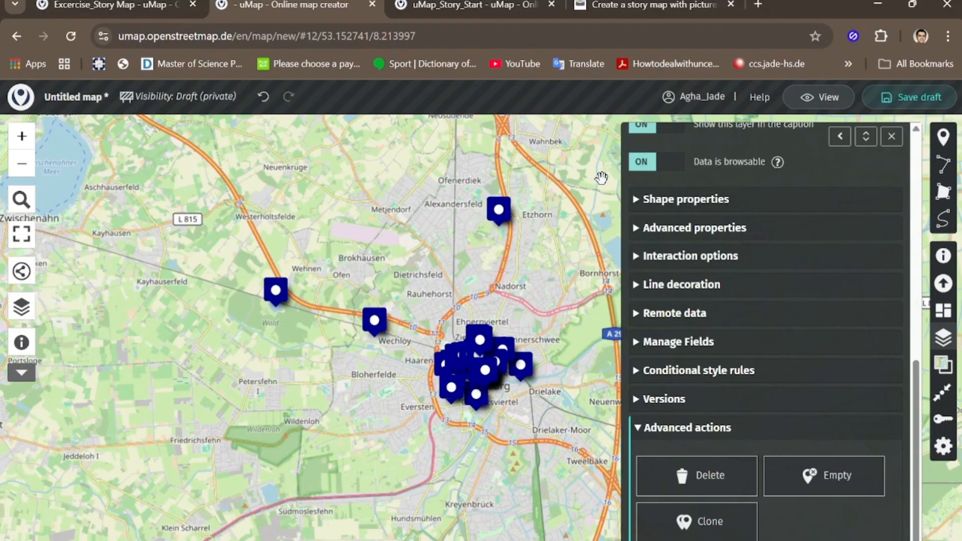
Step: Save the untitled map as a draft, reload the page and return to edit mode
left_click(912, 100)
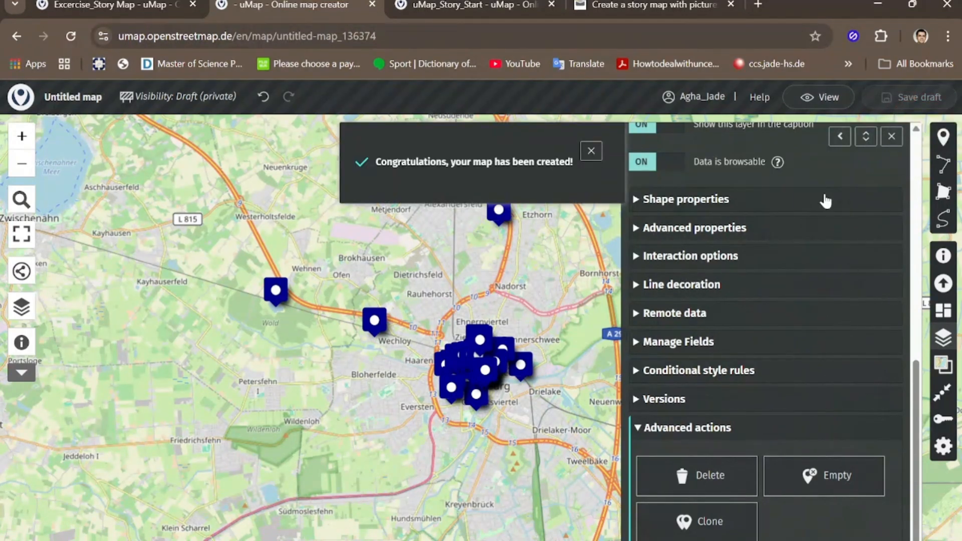
left_click(893, 138)
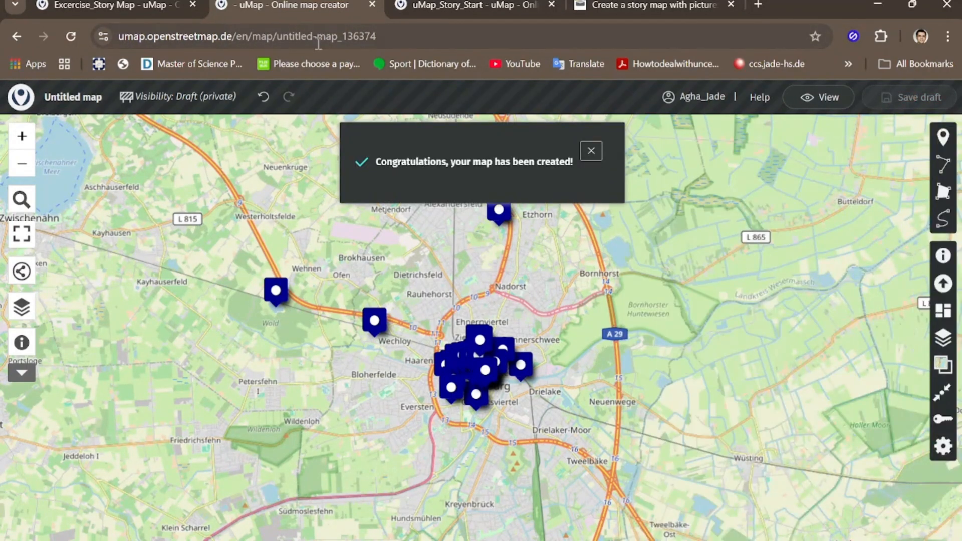
left_click(71, 35)
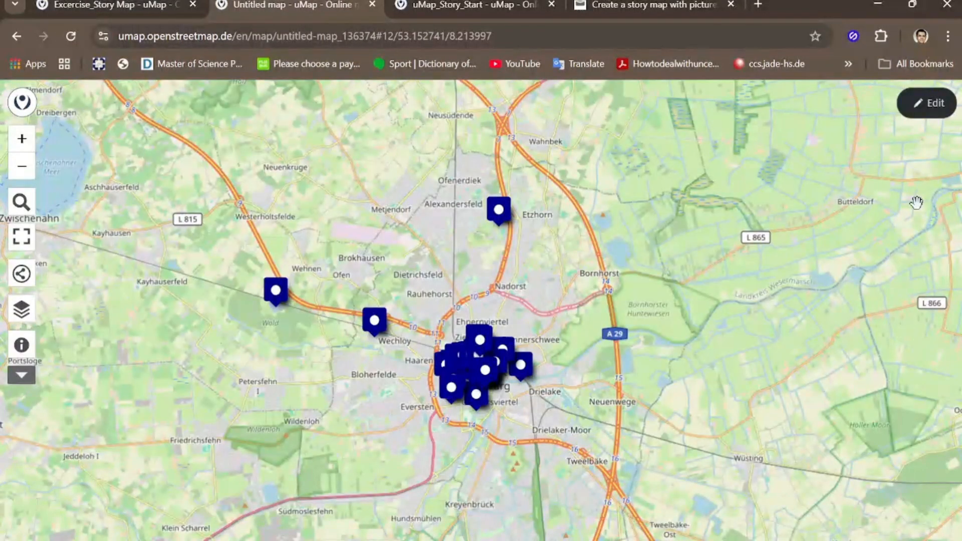
left_click(928, 104)
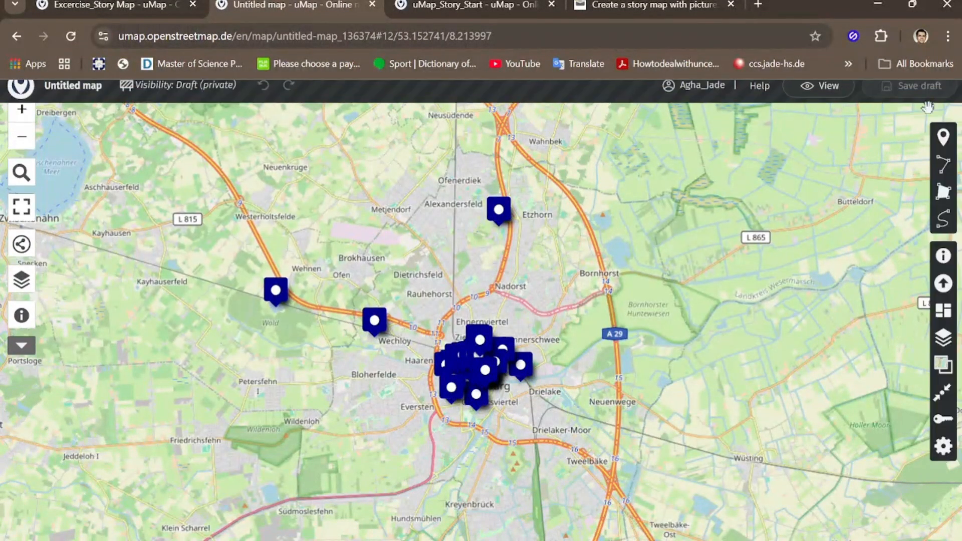
Step: Download Layer 1 as a geojson file using its advanced actions, and close the layer settings
left_click(944, 341)
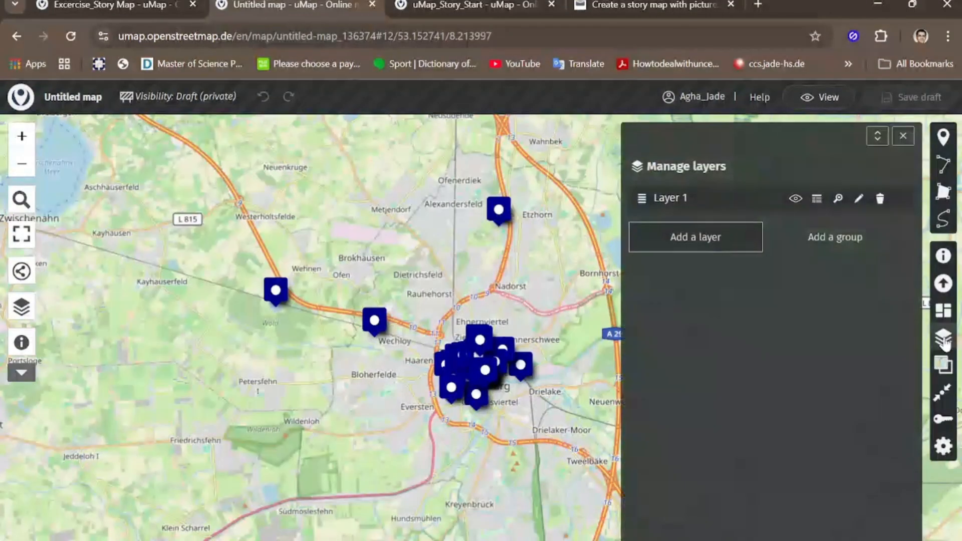
left_click(858, 199)
scroll(697, 416, "down", 1)
scroll(697, 416, "down", 8)
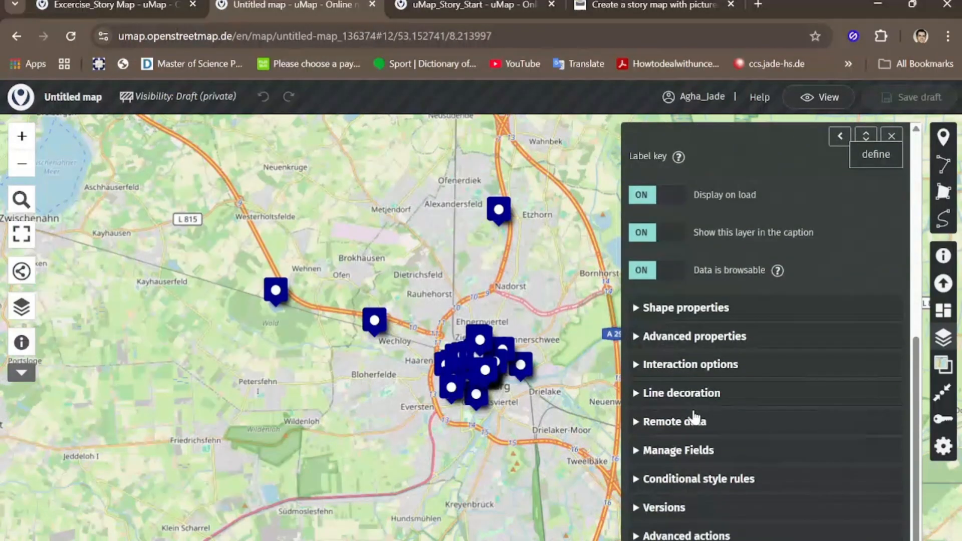
left_click(672, 533)
scroll(711, 501, "down", 1)
scroll(711, 502, "down", 3)
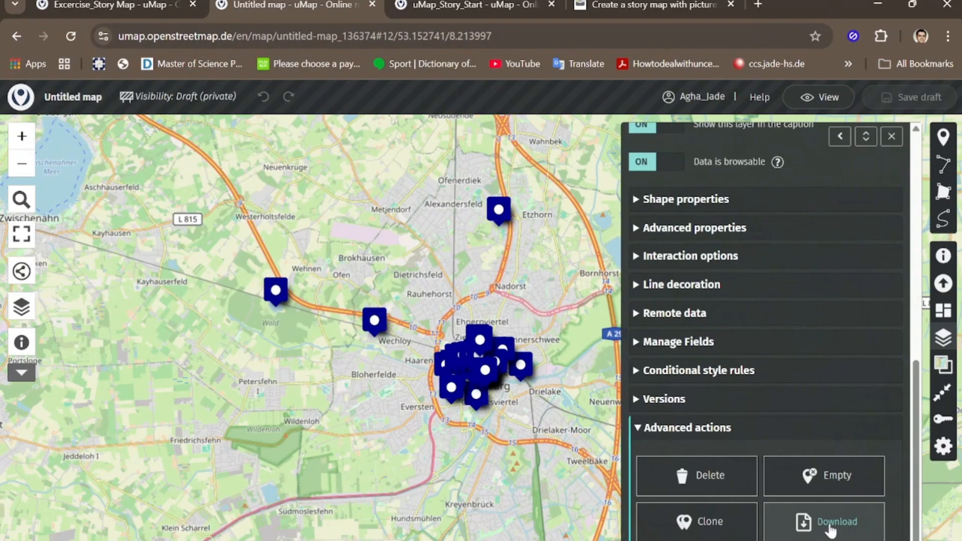
left_click(835, 528)
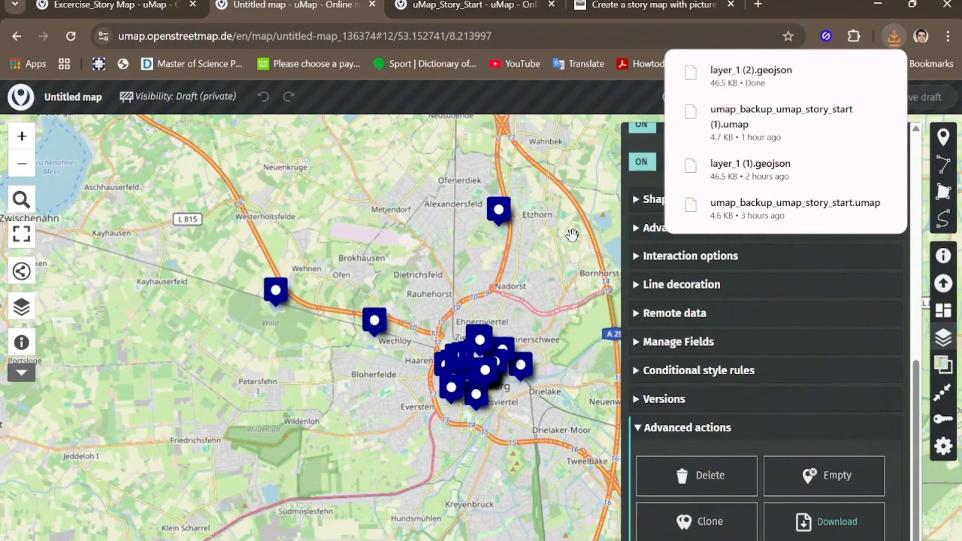
left_click(583, 258)
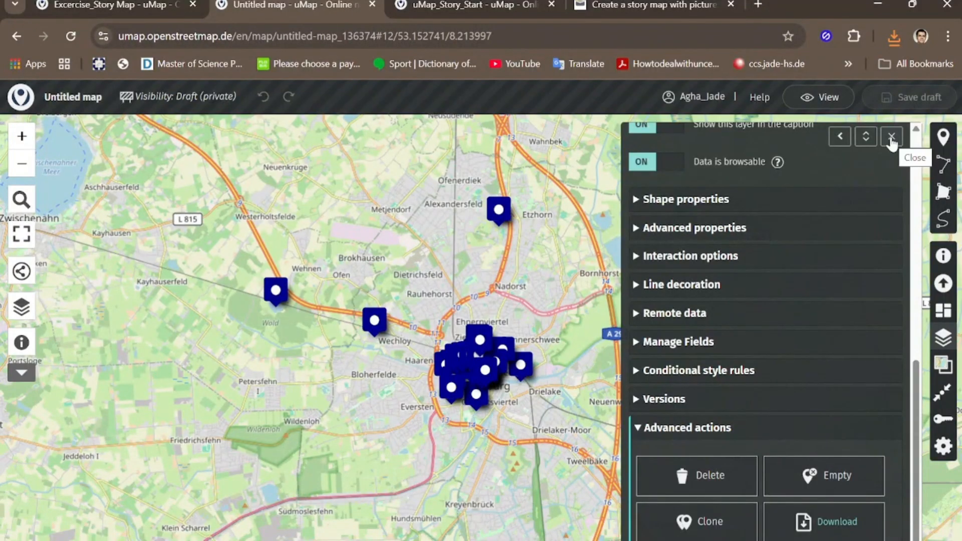
left_click(891, 140)
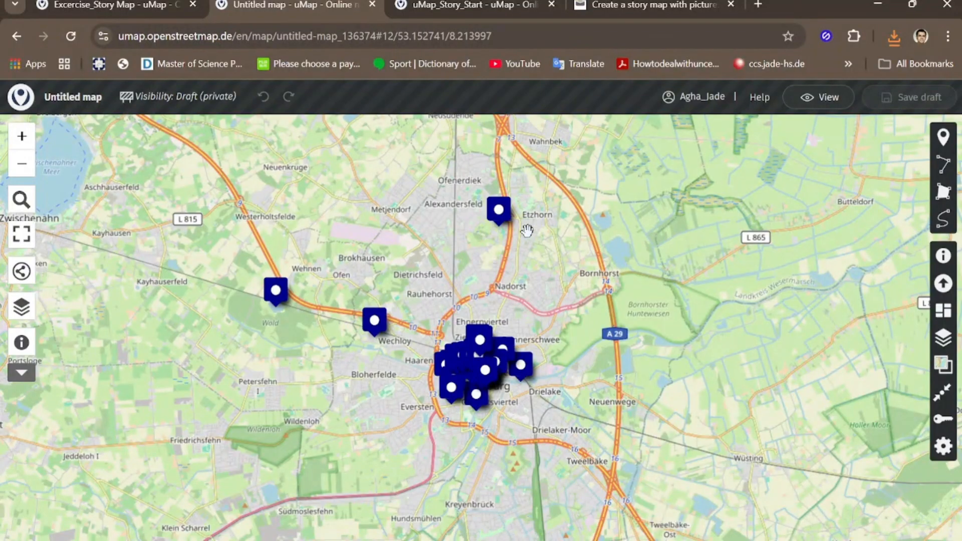
Step: Move the marker northeast of Oldenburg's centre a short distance north, towards Donnerschwee
scroll(533, 307, "up", 3)
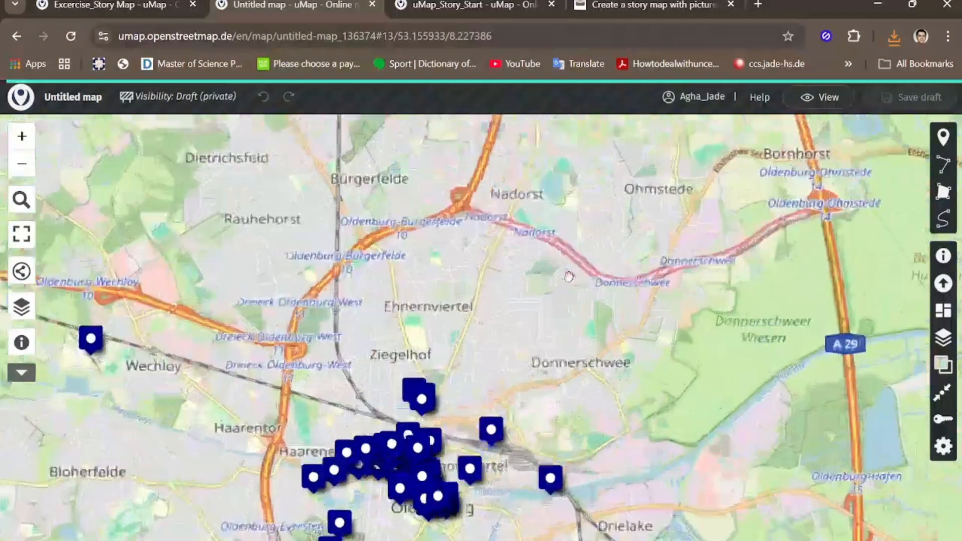
left_click_drag(569, 276, 705, 191)
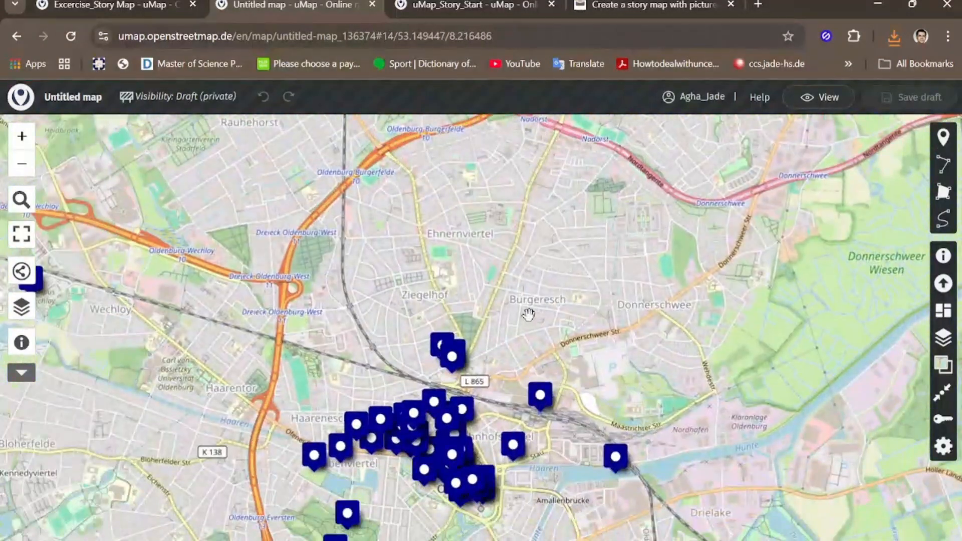
scroll(528, 314, "down", 1)
left_click_drag(550, 314, 554, 280)
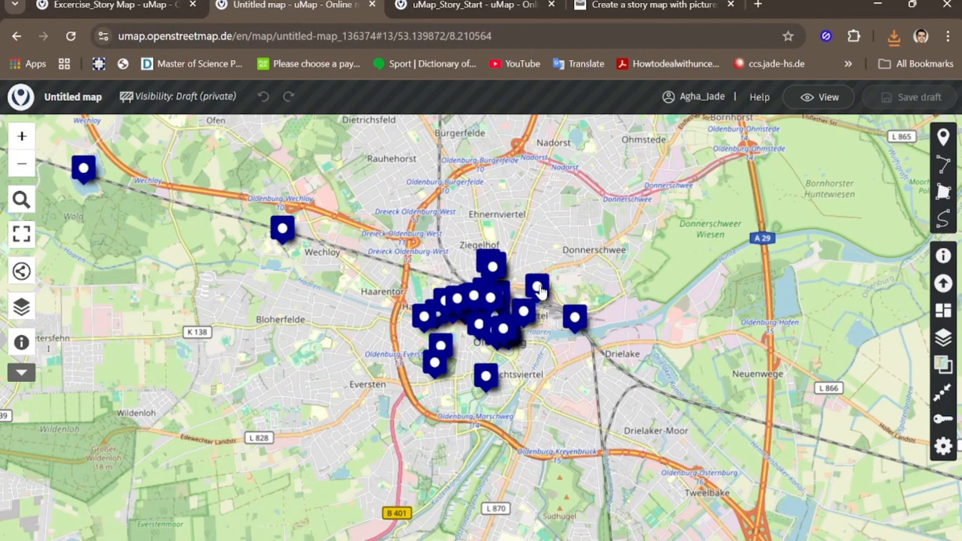
mouse_move(540, 291)
left_mouse_down()
mouse_move(560, 246)
mouse_move(537, 212)
mouse_move(439, 197)
mouse_move(449, 190)
mouse_move(564, 230)
mouse_move(543, 268)
left_mouse_up()
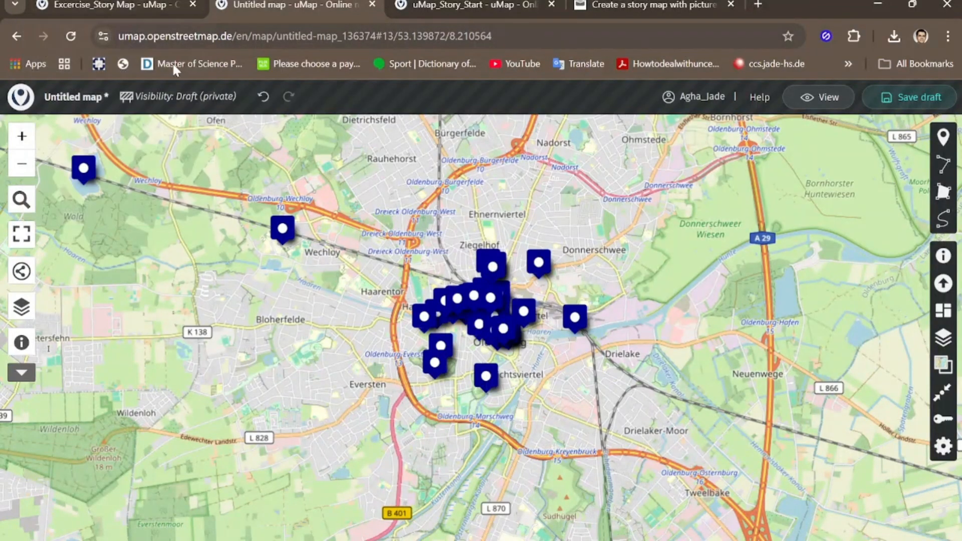
Step: Switch to the Excercise_Story Map map
left_click(112, 4)
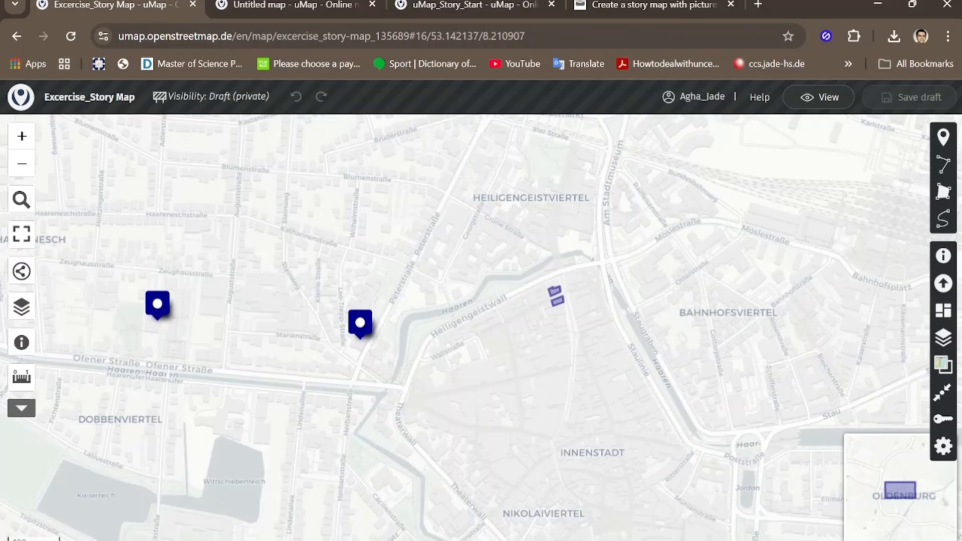
Step: Open the popup of the Kinderbibloteck amPFL marker and read through its opening hours, video and return-box text
left_click(71, 36)
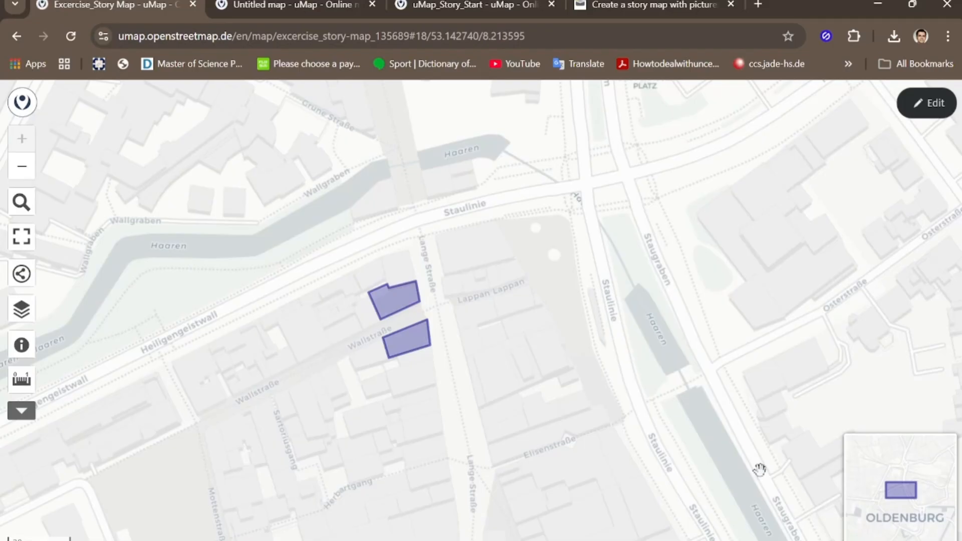
left_click(407, 340)
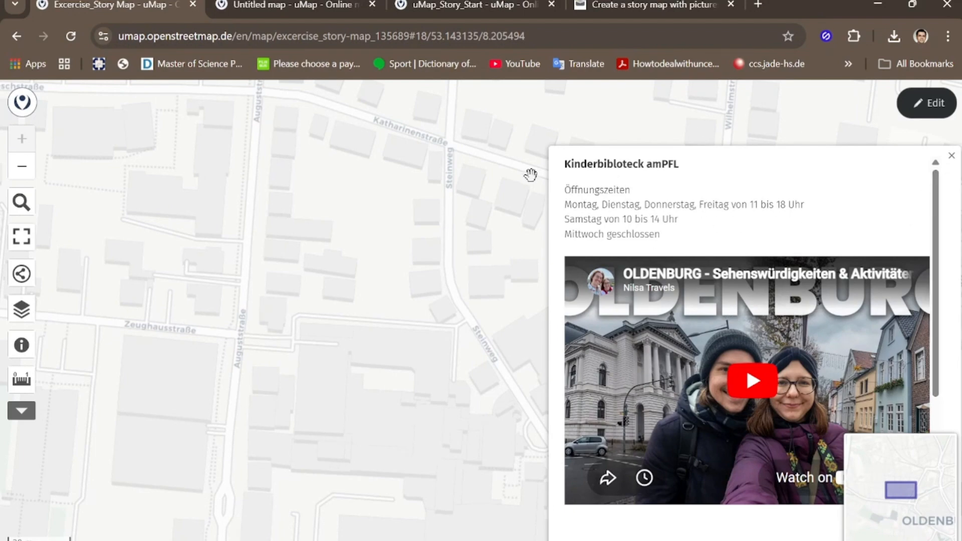
left_click_drag(496, 185, 338, 189)
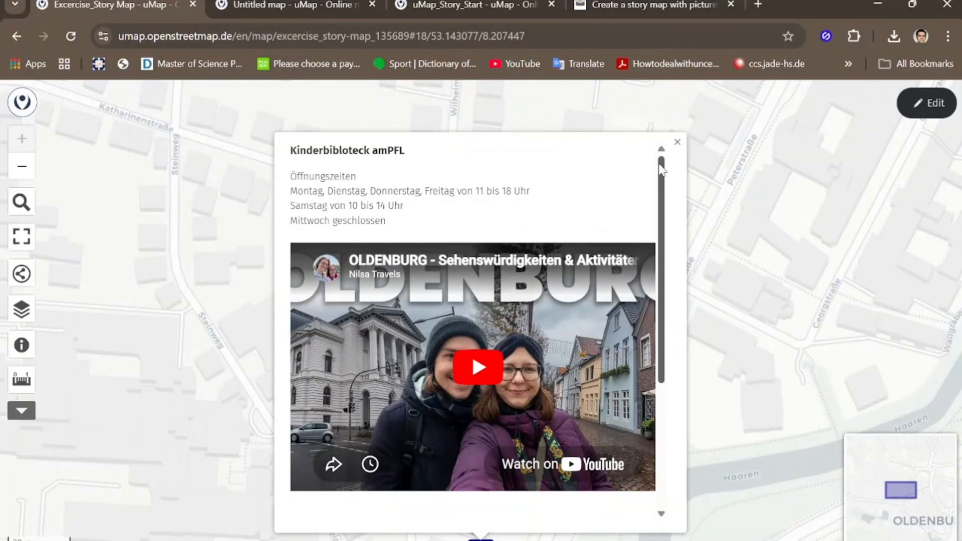
scroll(662, 180, "down", 1)
scroll(661, 181, "down", 4)
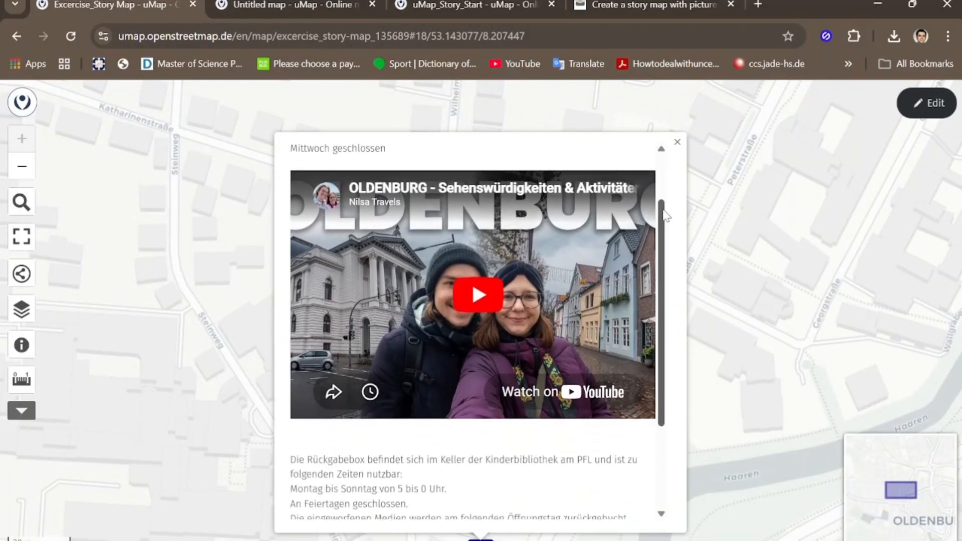
scroll(665, 224, "up", 2)
scroll(664, 224, "up", 2)
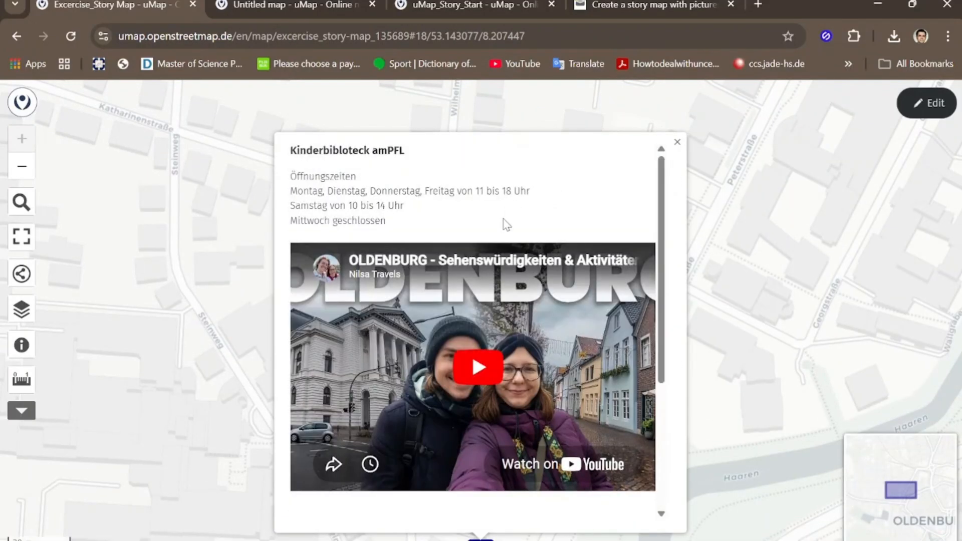
Step: Play the embedded Oldenburg video in the popup, view it briefly in full screen, pause it and close the popup
left_click(476, 369)
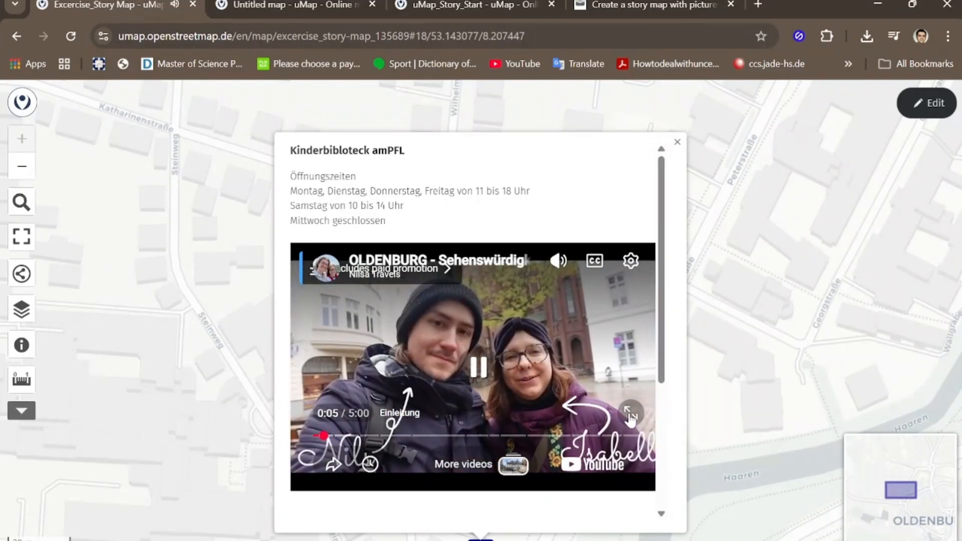
left_click(628, 414)
key("Escape")
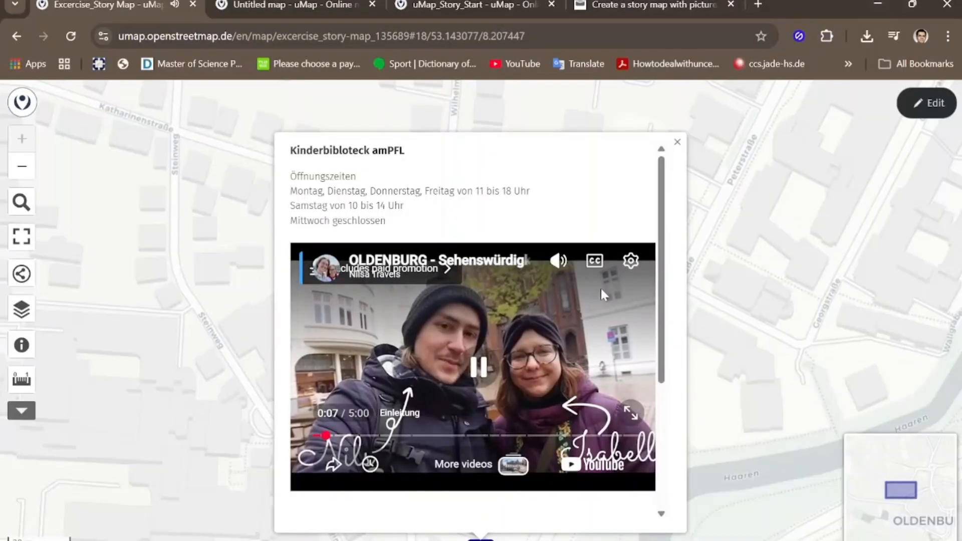
left_click(481, 371)
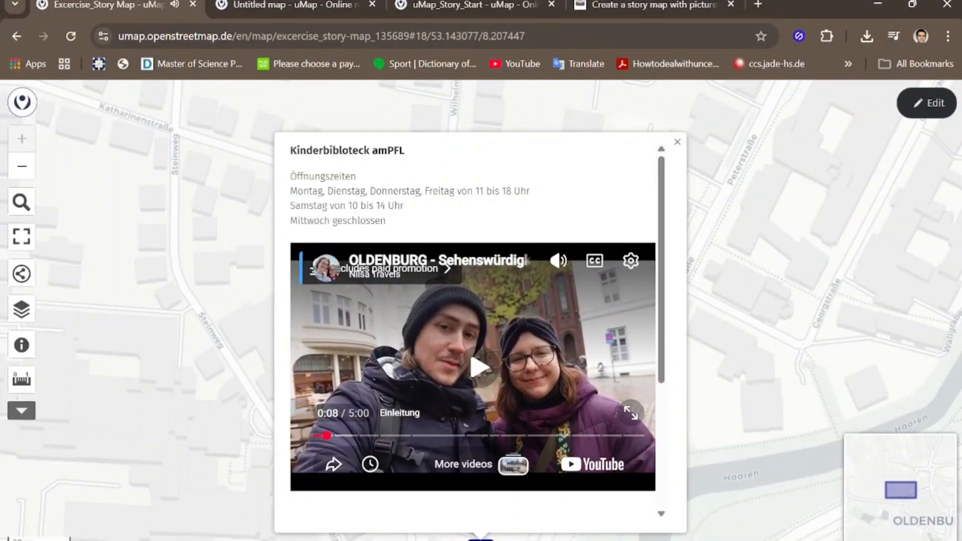
left_click_drag(752, 301, 688, 310)
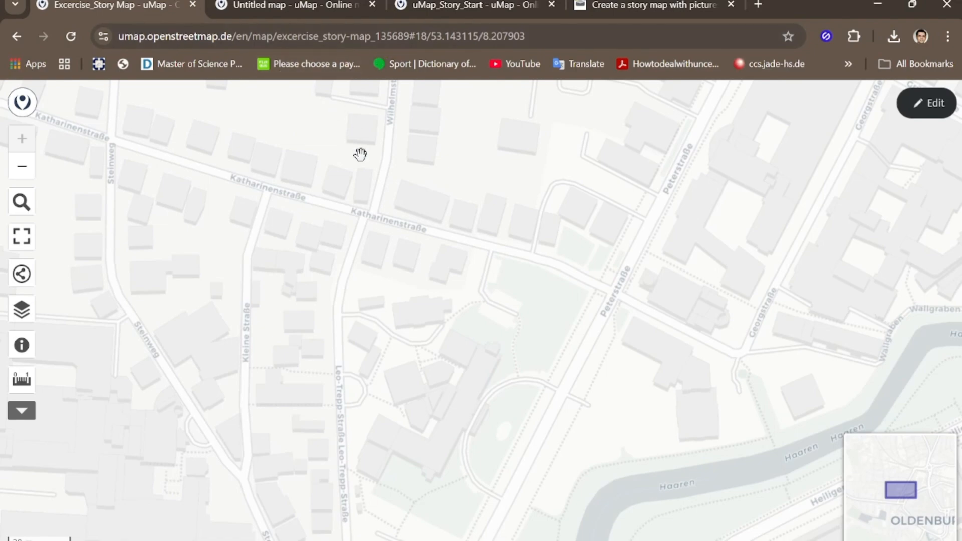
Step: Leave the untitled map without saving and open uMap_Story_Start from the list of own maps, showing its Oldenburg markers
left_click(277, 4)
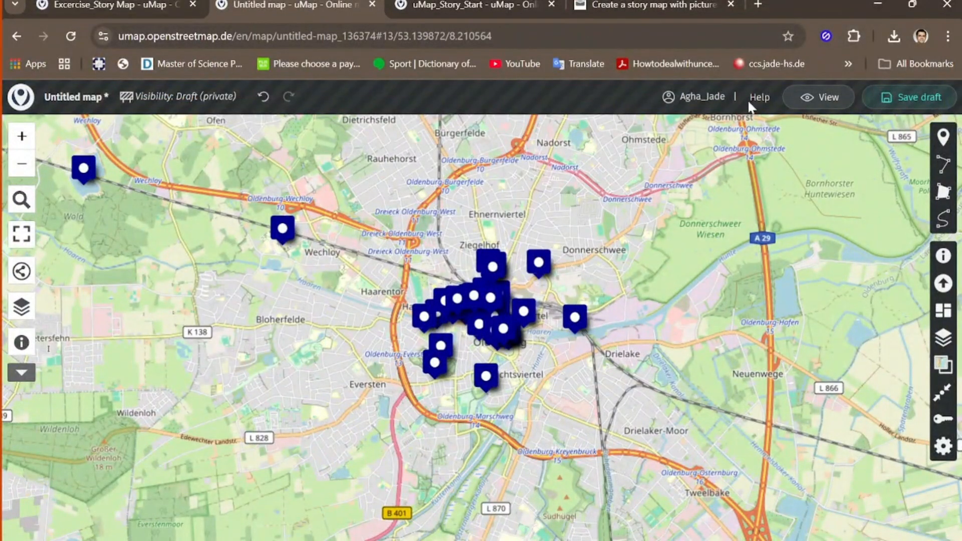
left_click(700, 103)
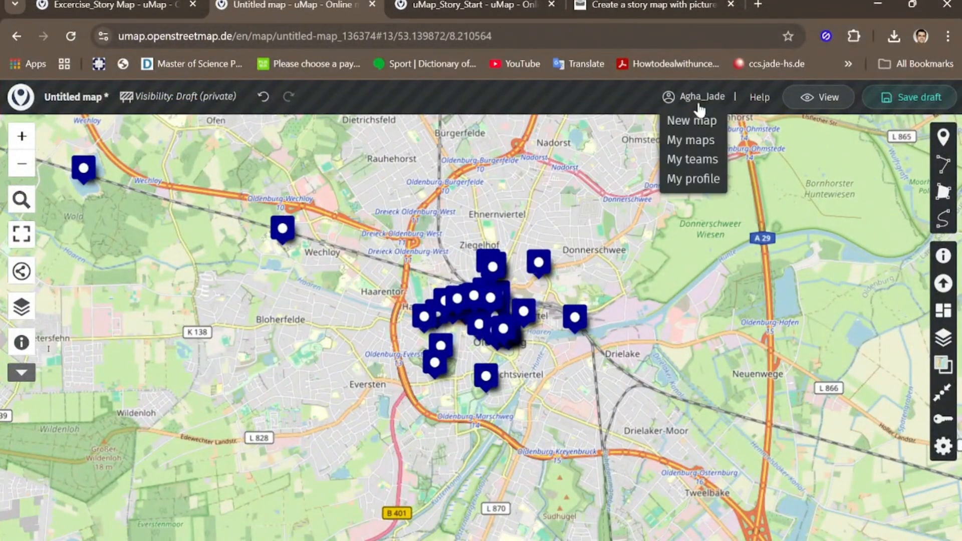
left_click(694, 141)
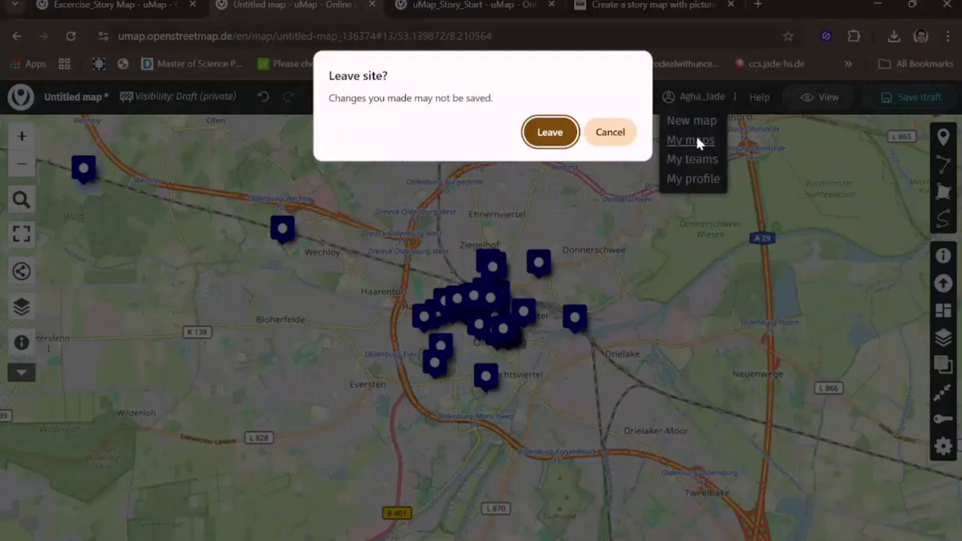
left_click(552, 133)
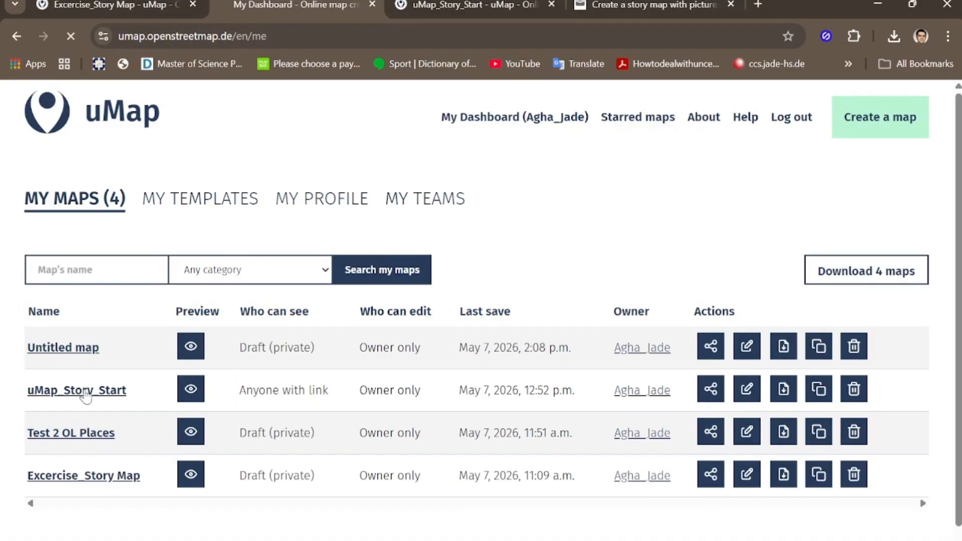
left_click(86, 395)
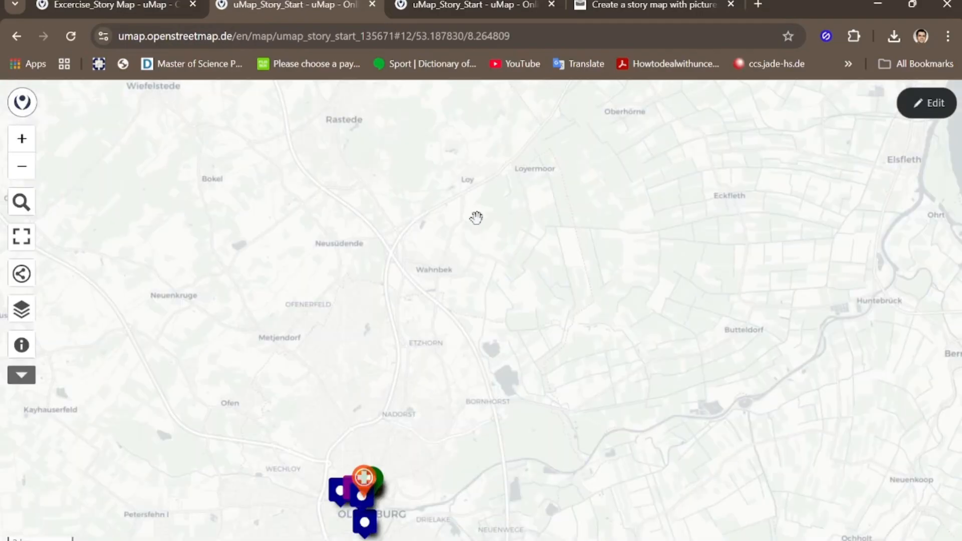
left_click_drag(410, 496, 451, 361)
scroll(419, 383, "up", 1)
scroll(419, 383, "up", 2)
scroll(520, 304, "up", 1)
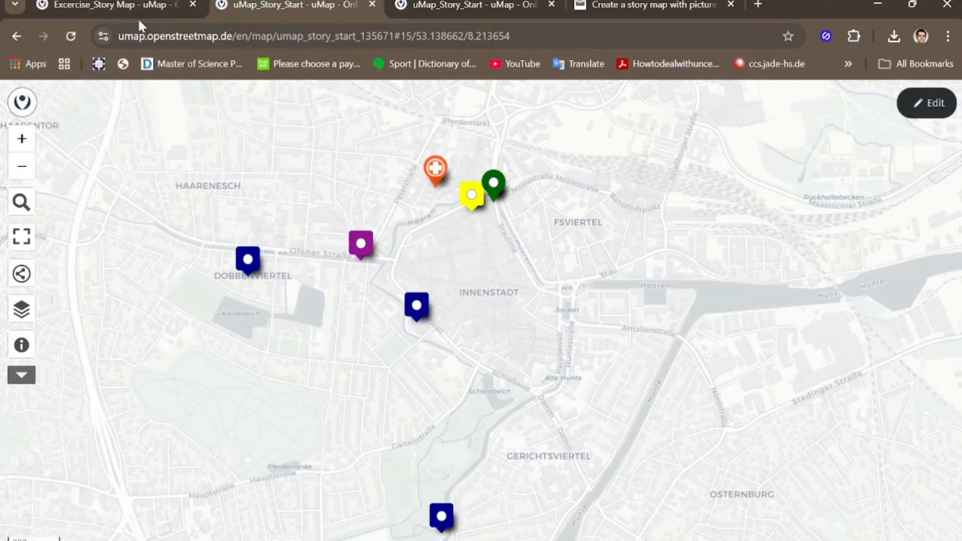
Step: Return to Excercise_Story Map, enable editing and open the properties of the Test OL Places layer
left_click(131, 5)
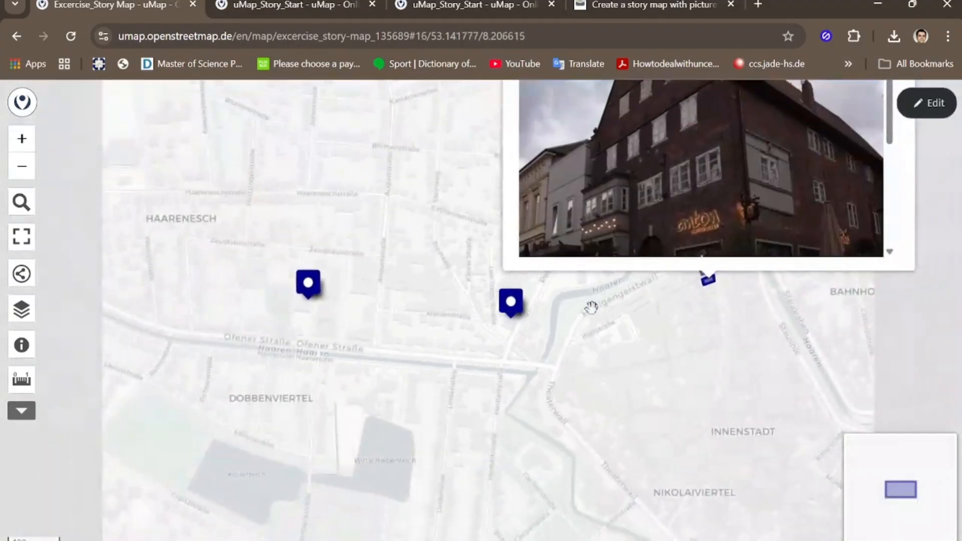
left_click(927, 103)
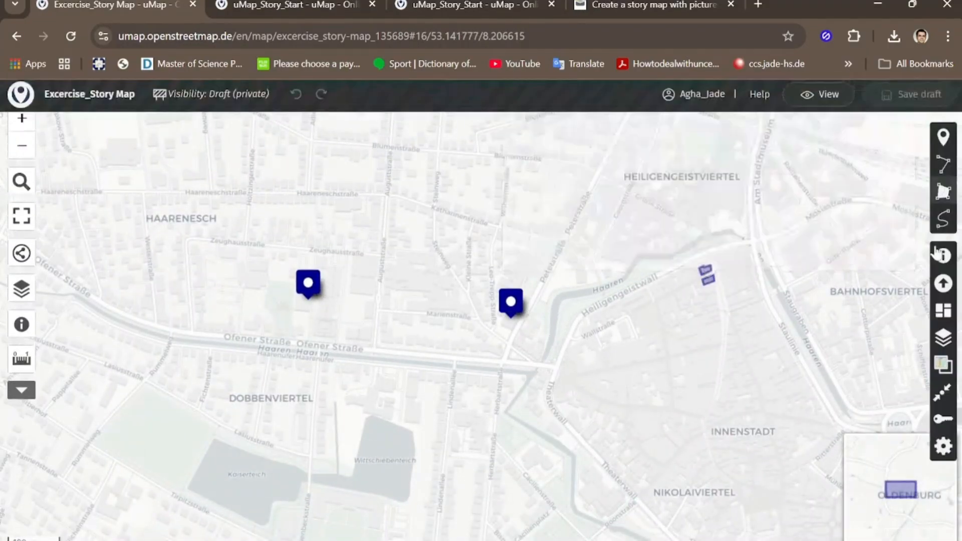
left_click(945, 341)
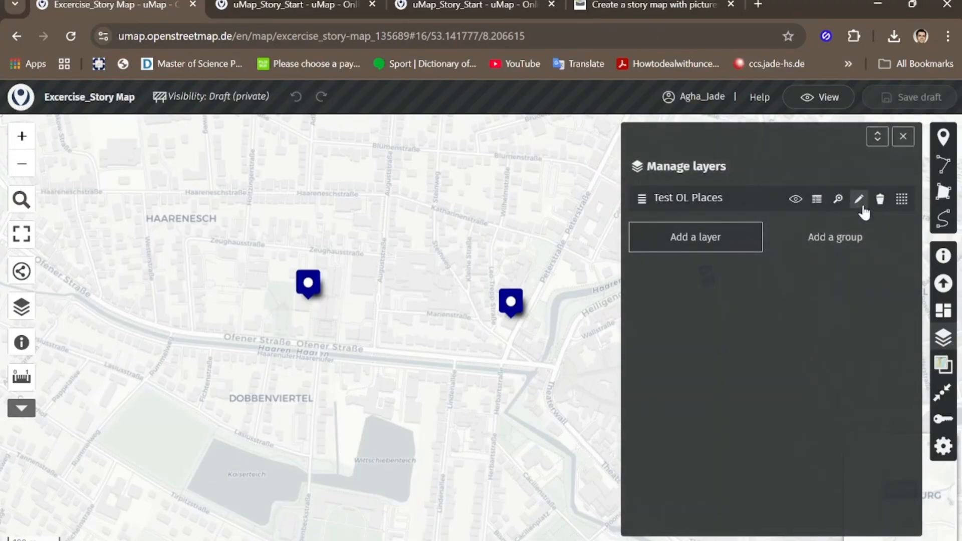
left_click(858, 203)
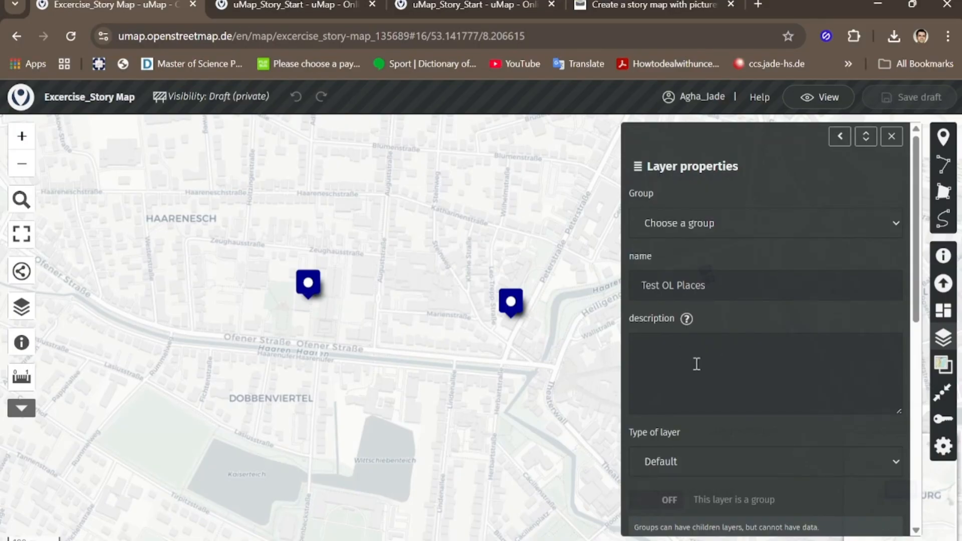
Step: Read the text formatting help for the layer description, and close the help and the layer properties
left_click(666, 352)
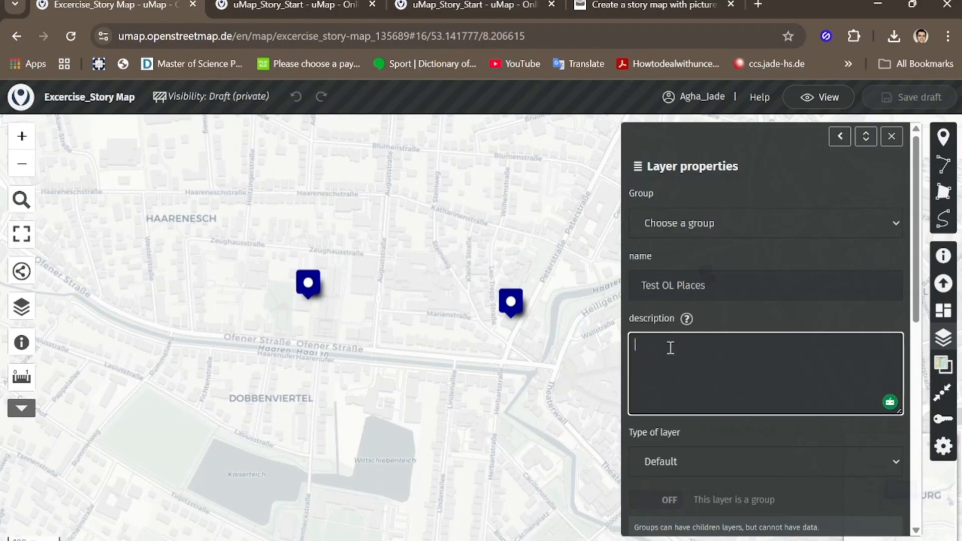
left_click(686, 320)
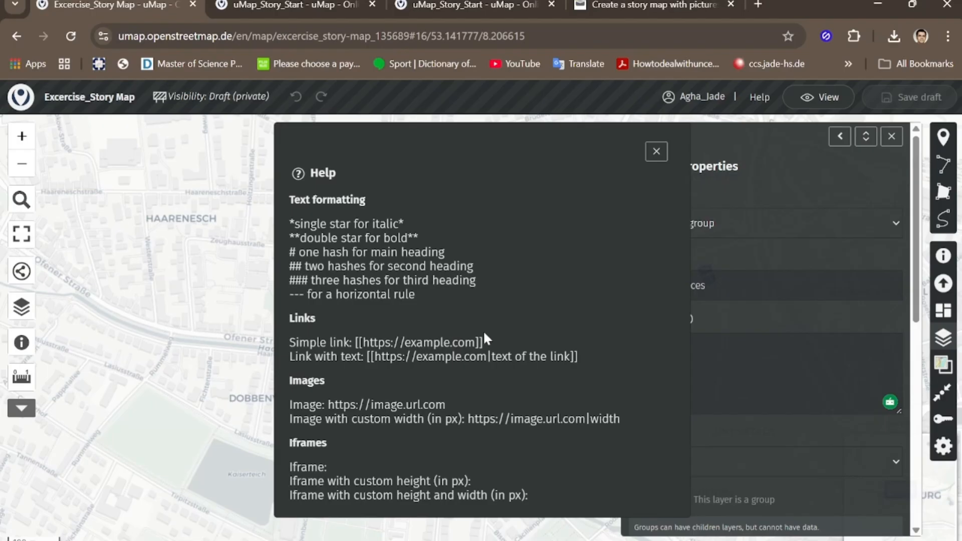
left_click(656, 152)
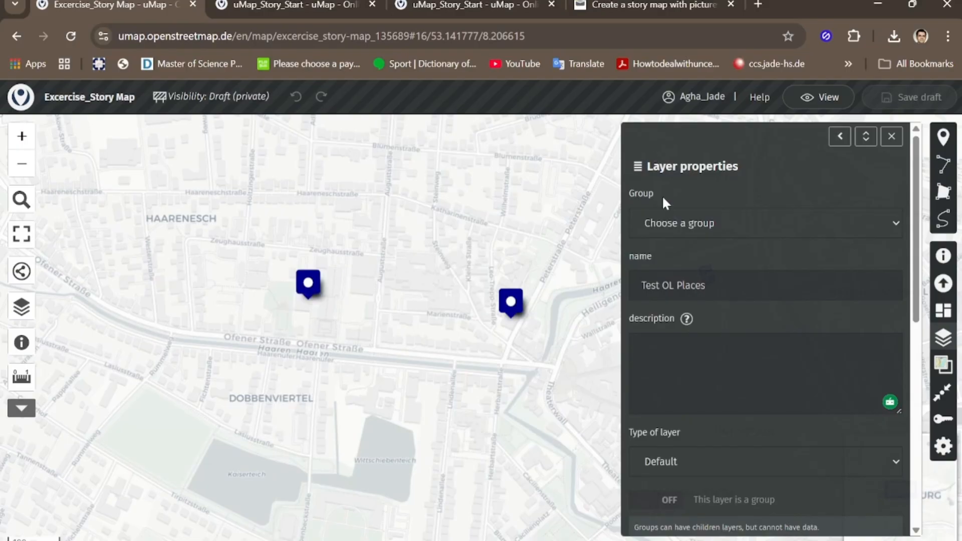
left_click(891, 138)
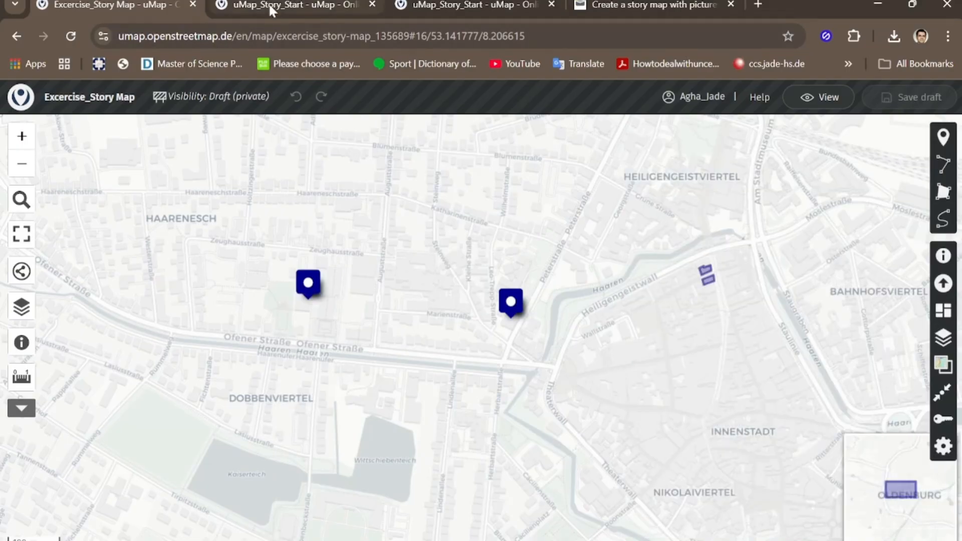
Step: Switch to uMap_Story_Start, enable editing, review the properties of the OL_Beloved Places layer and close them
mouse_move(270, 6)
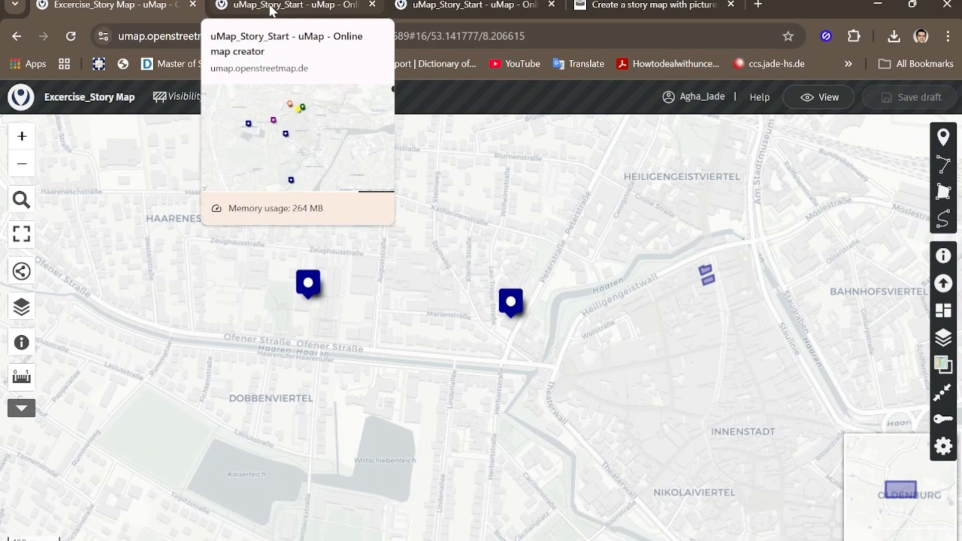
left_click(271, 7)
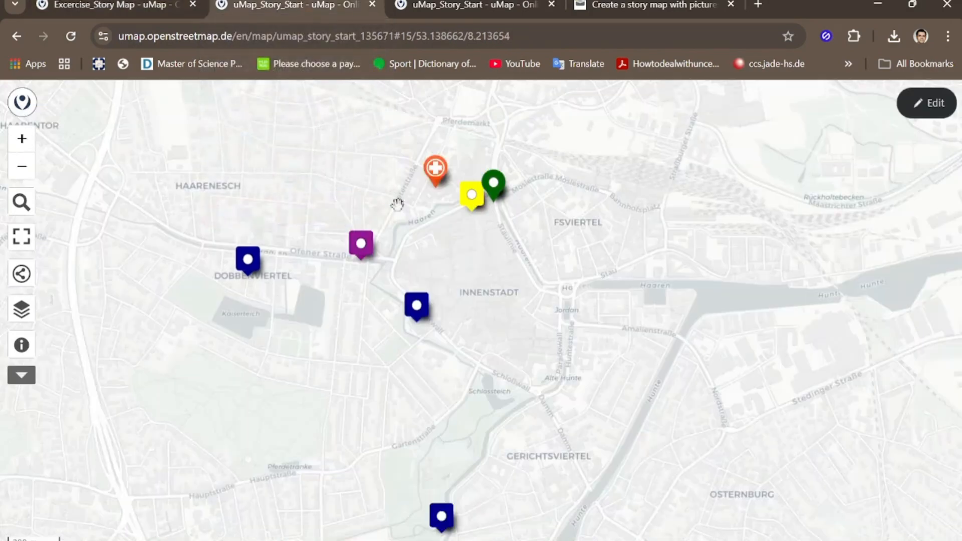
left_click(926, 114)
left_click(943, 338)
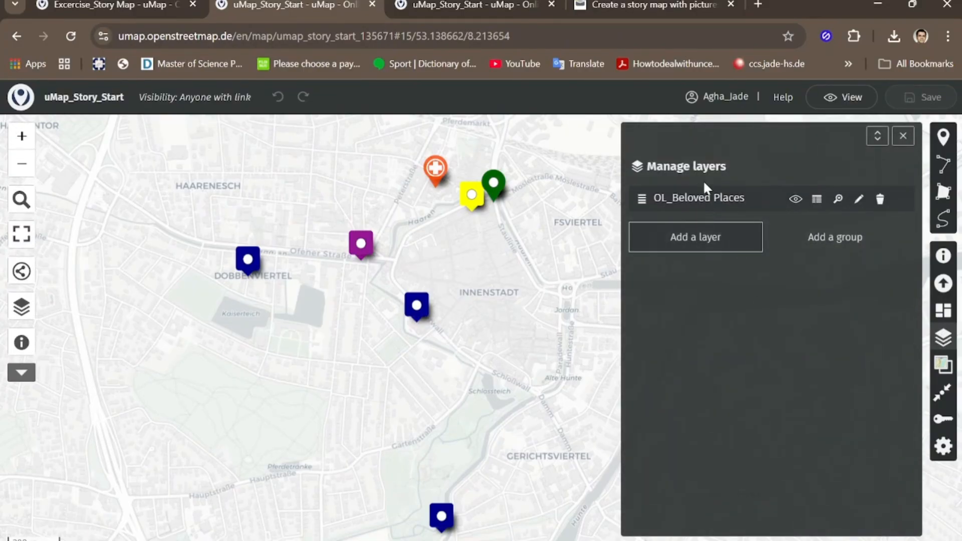
left_click(859, 200)
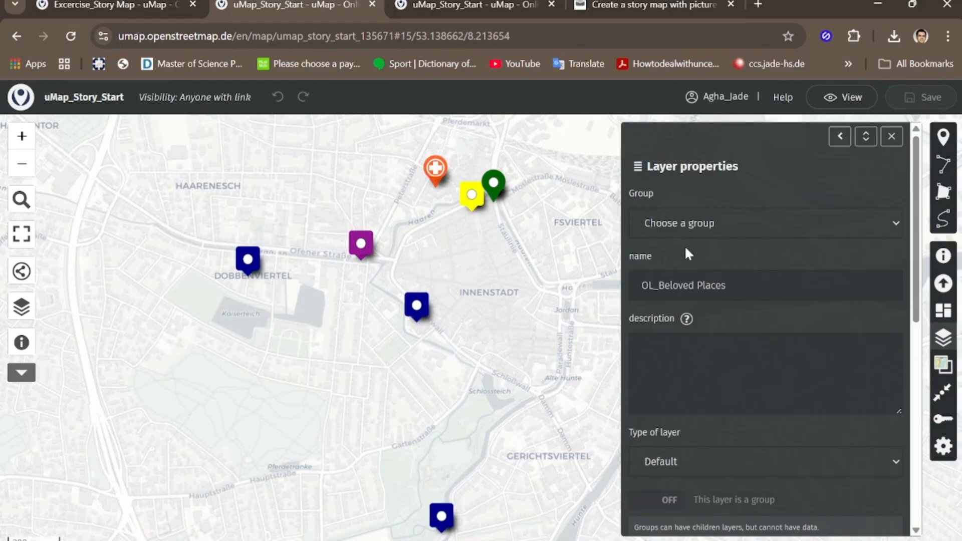
scroll(687, 294, "down", 2)
scroll(688, 294, "up", 1)
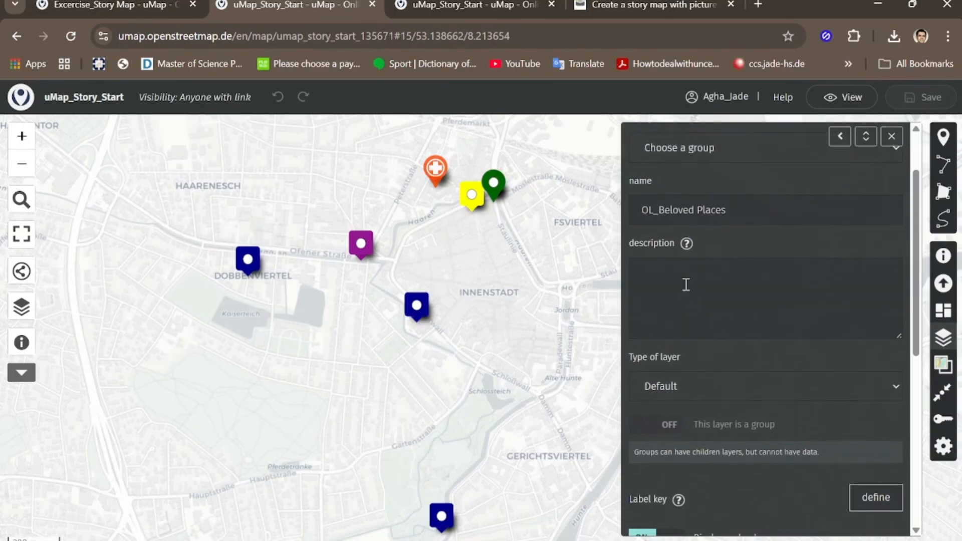
left_click(892, 136)
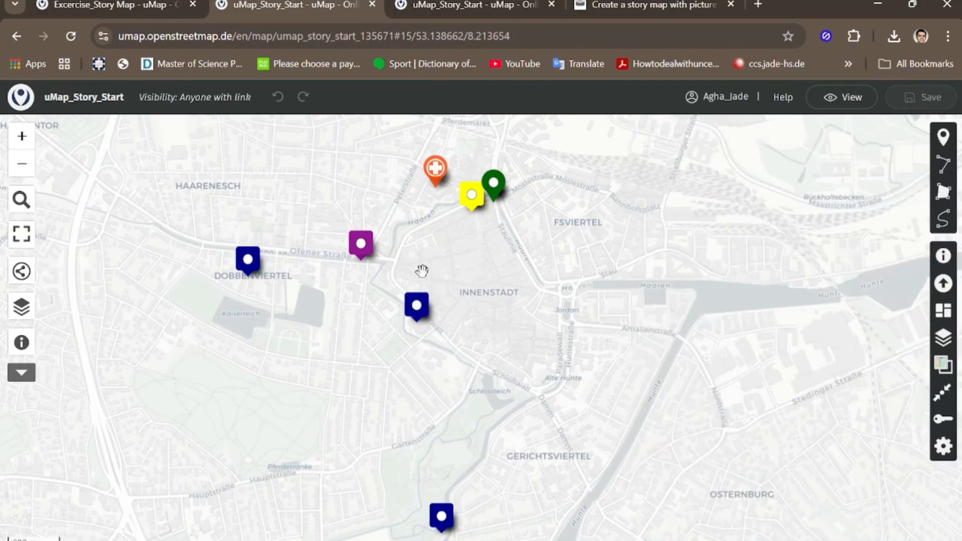
Step: Compare the available actions of the blue marker southwest of Innenstadt in edit and view mode, and return to edit mode
right_click(420, 313)
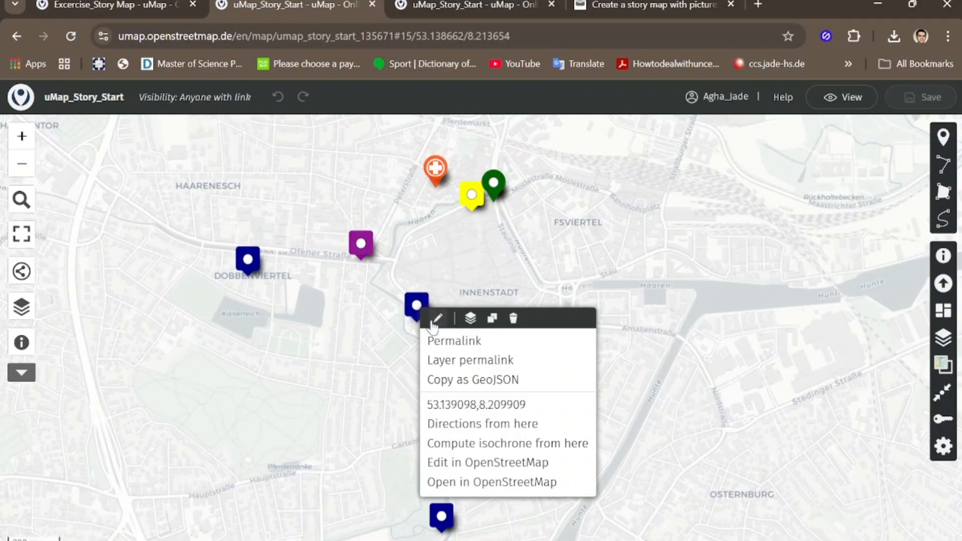
left_click(863, 97)
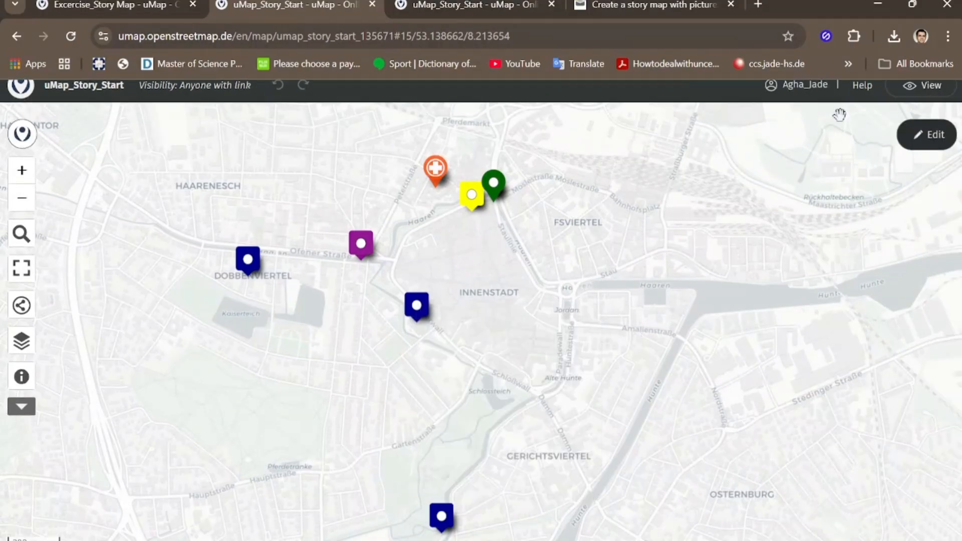
right_click(418, 311)
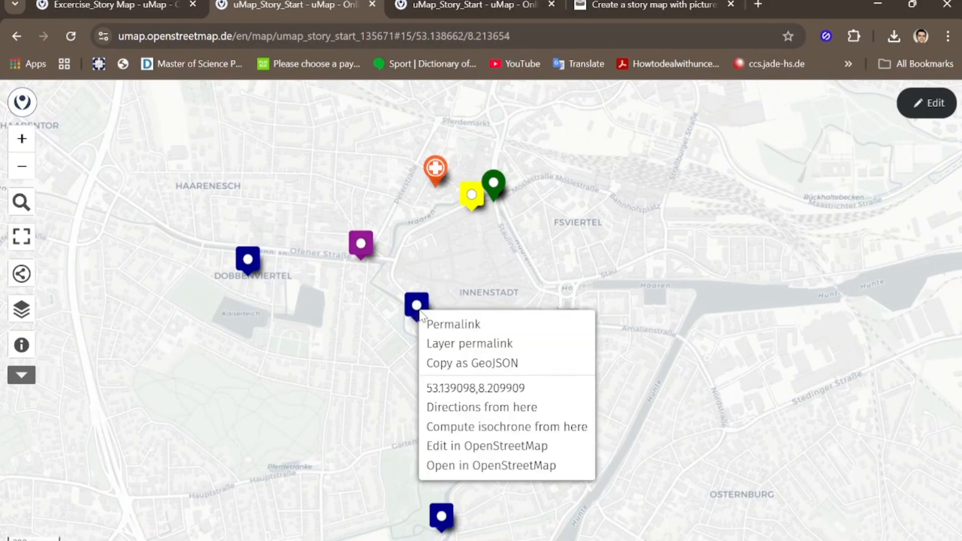
left_click(928, 103)
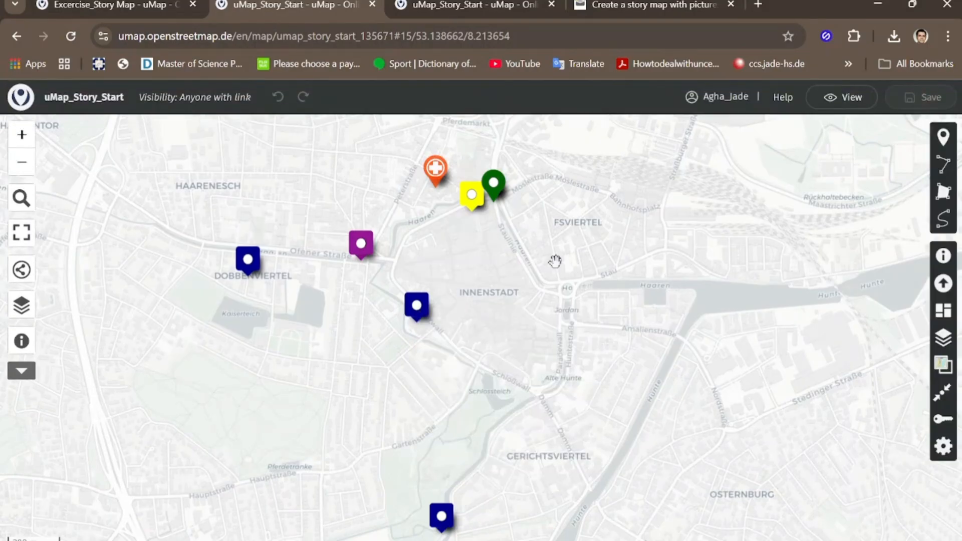
Step: Open the feature properties of the blue marker southwest of Innenstadt and examine its fields, especially the Pop Up content
right_click(414, 316)
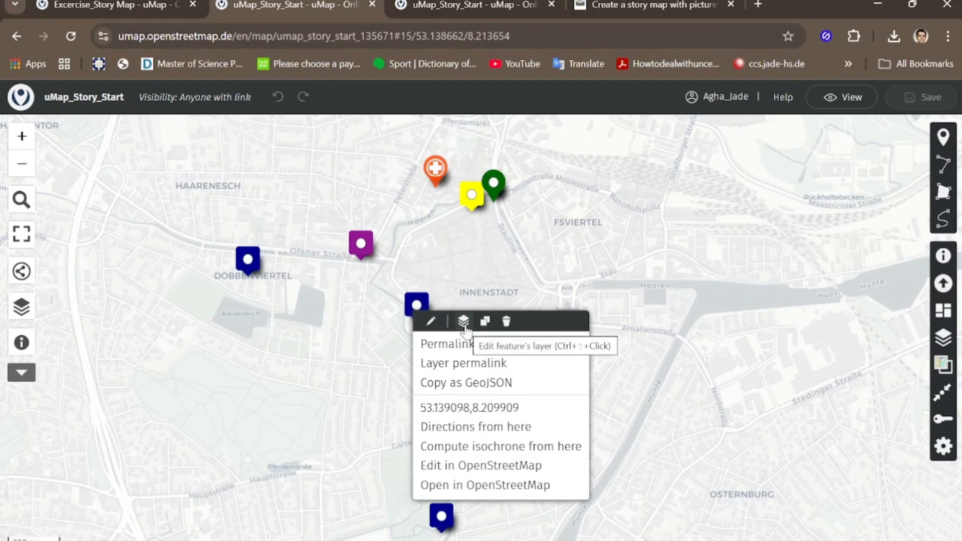
left_click(431, 321)
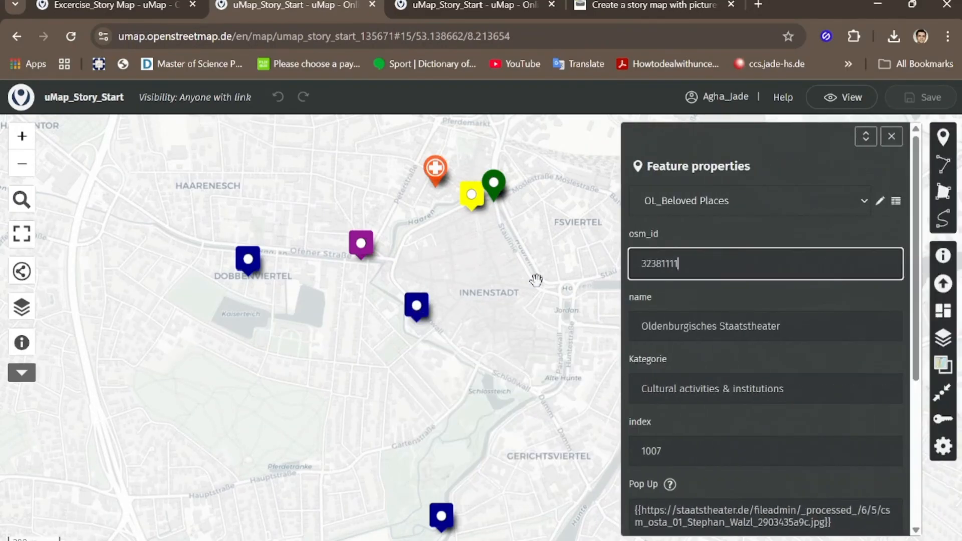
scroll(709, 261, "down", 1)
scroll(709, 264, "down", 3)
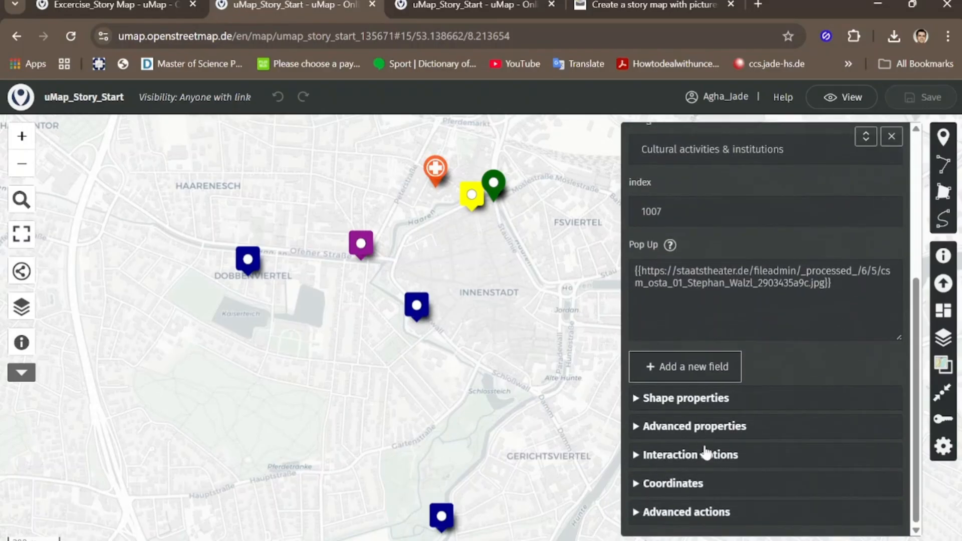
scroll(706, 453, "up", 4)
scroll(697, 353, "down", 1)
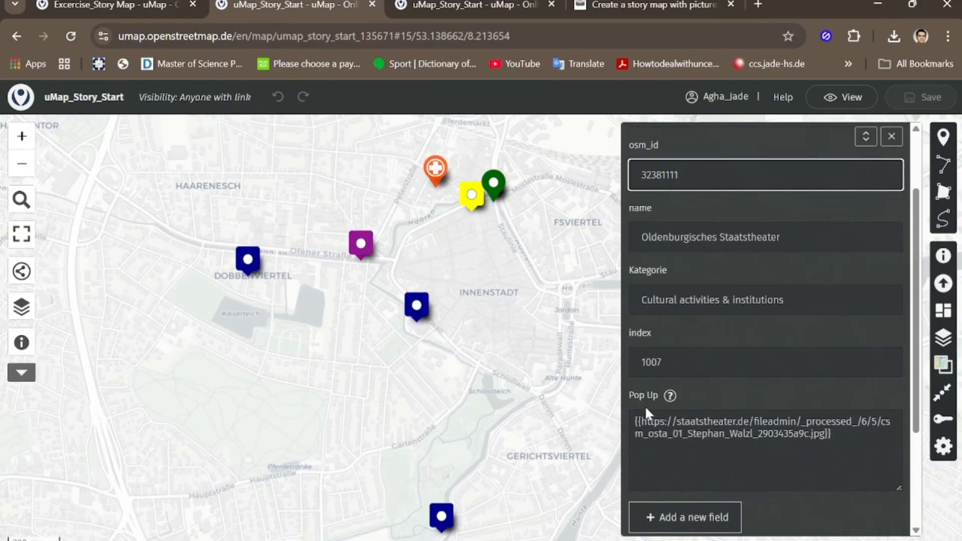
scroll(711, 378, "down", 3)
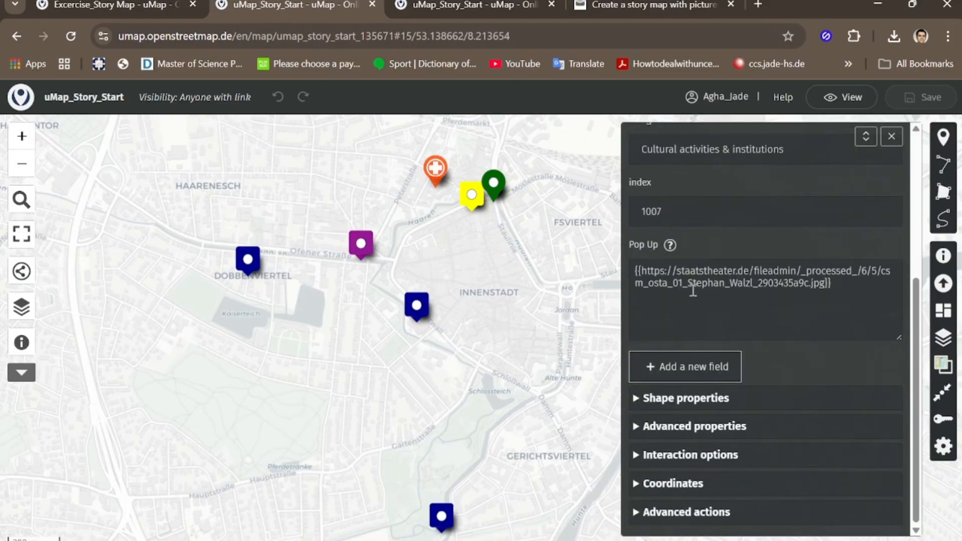
scroll(698, 290, "up", 2)
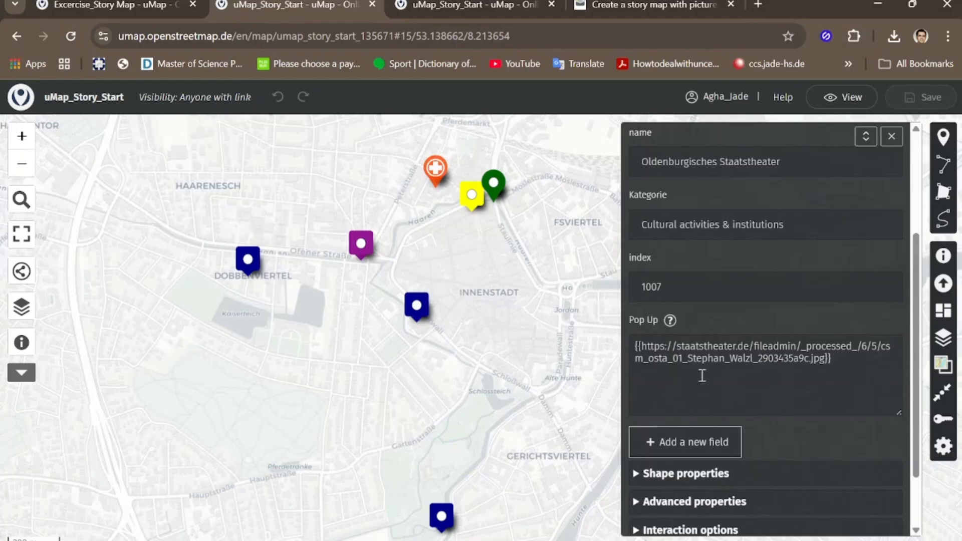
Step: Read the formatting help for the Pop Up field, and view the picture popup of the blue theatre marker
left_click(671, 321)
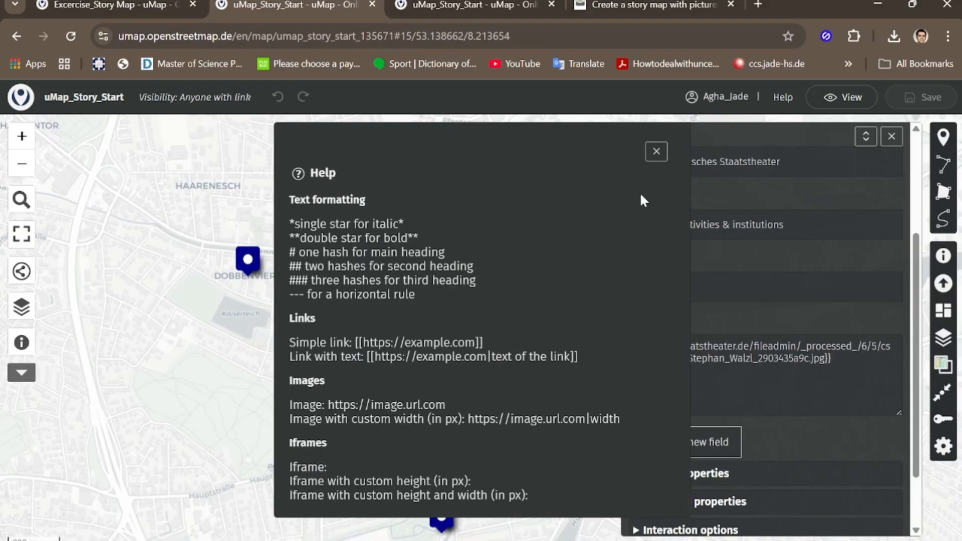
left_click(657, 151)
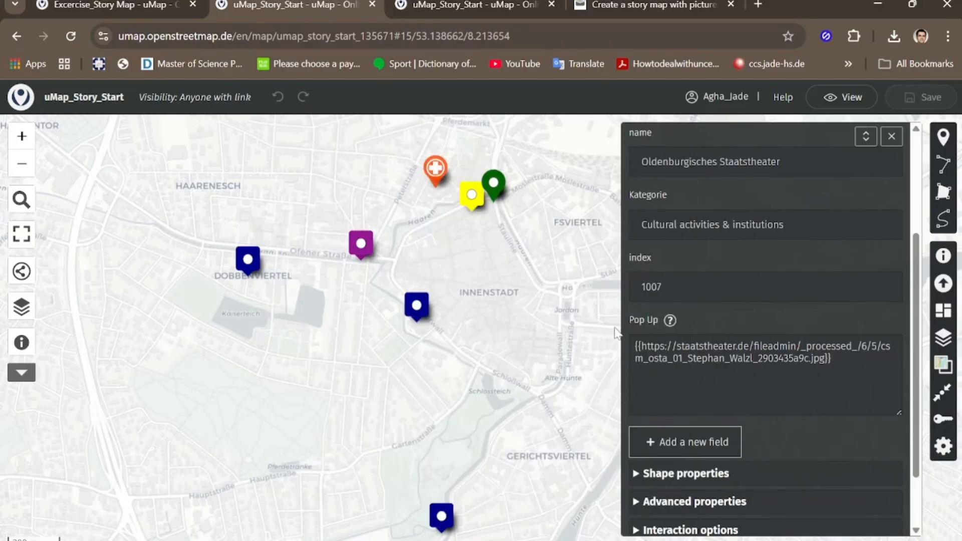
left_click(417, 307)
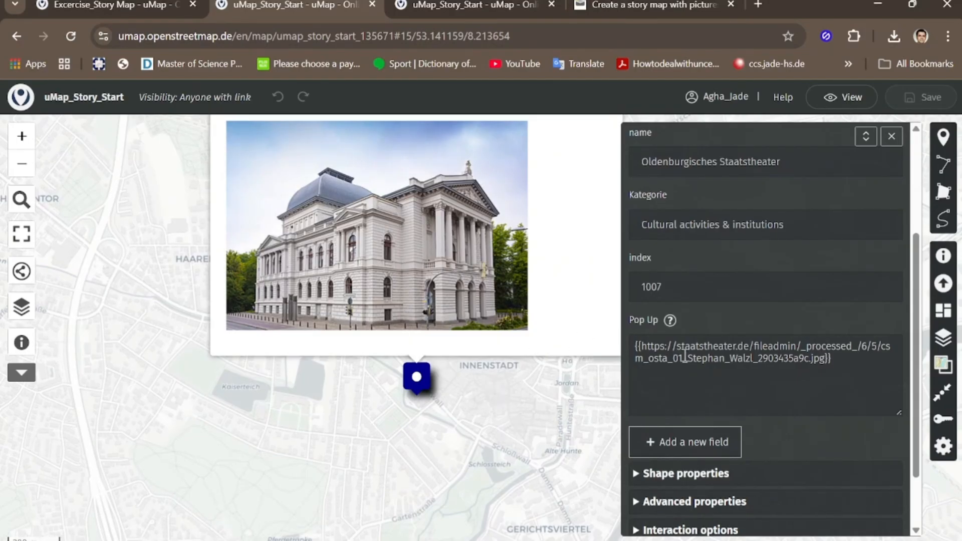
left_click(454, 397)
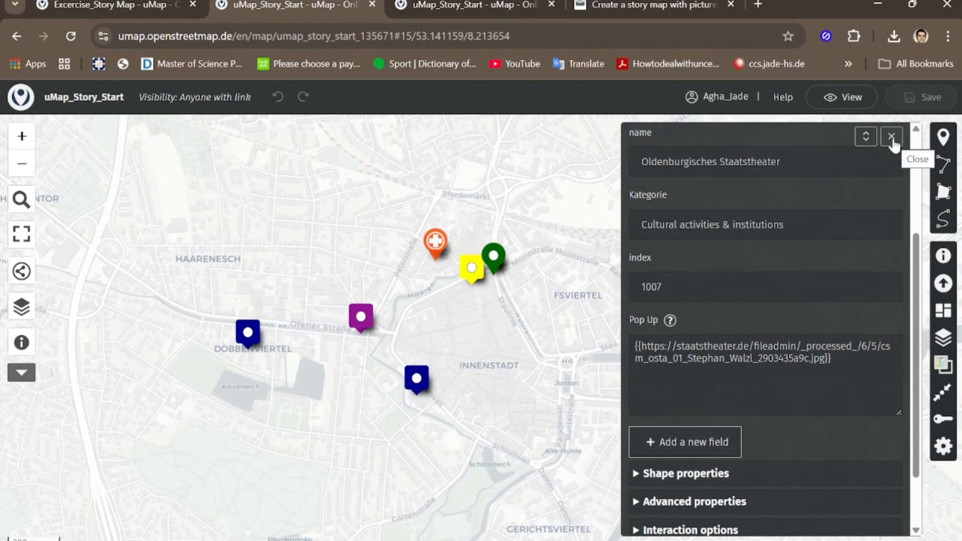
Step: Open the feature properties of the purple Haaren marker in place of the theatre's and display the Haaren popup
left_click(361, 320)
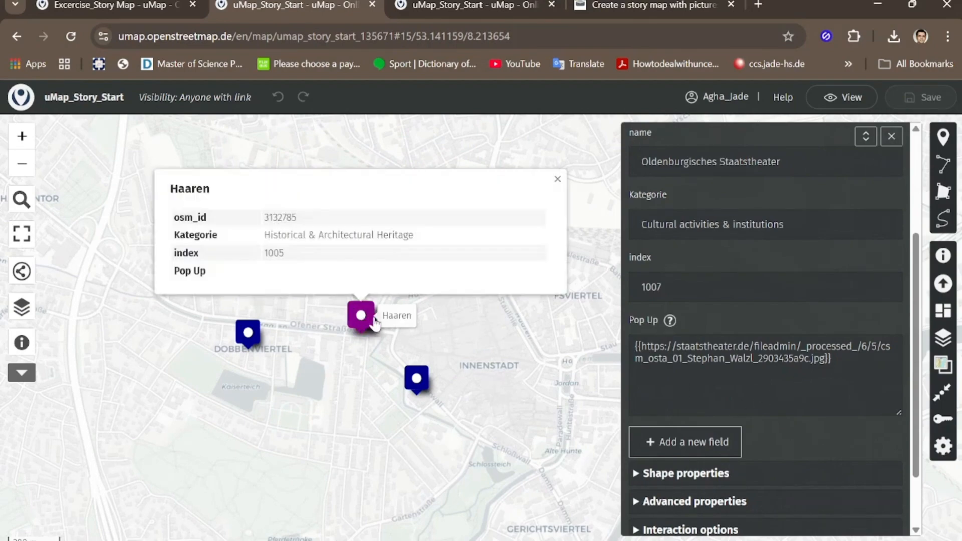
left_click(891, 136)
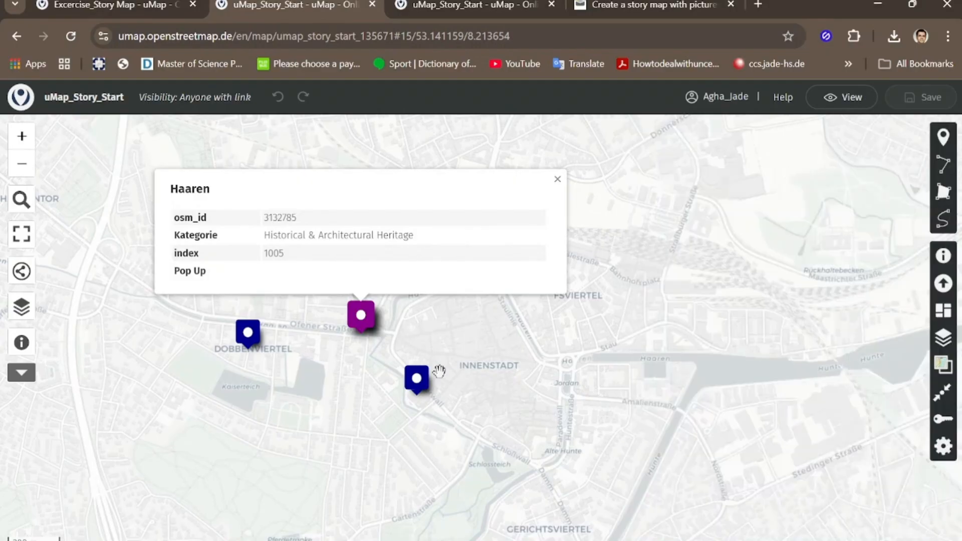
right_click(362, 320)
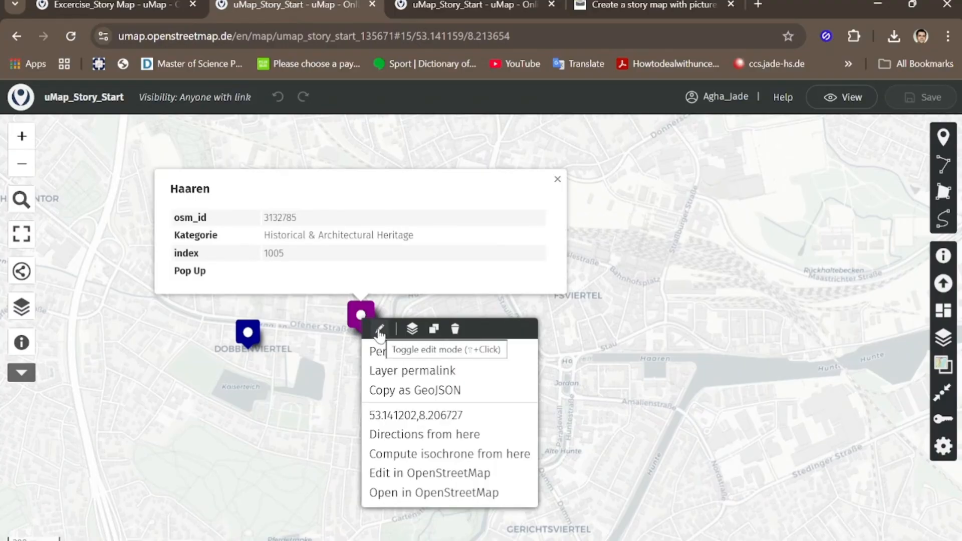
left_click(379, 330)
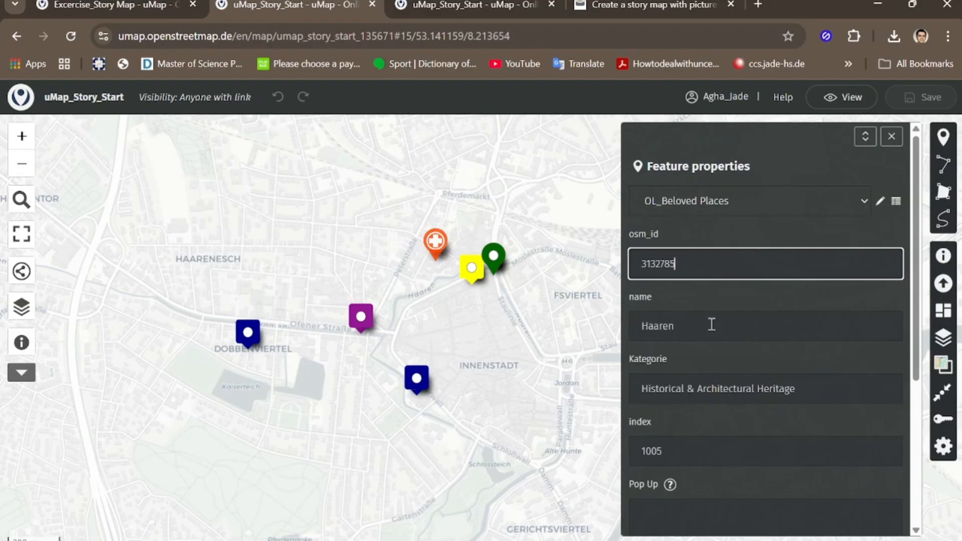
scroll(707, 330, "down", 5)
left_click(668, 290)
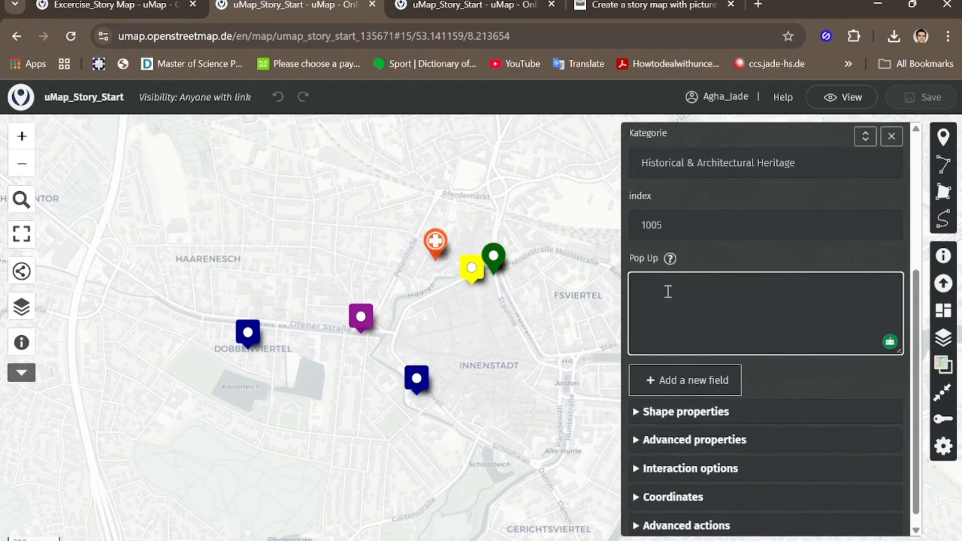
left_click(362, 325)
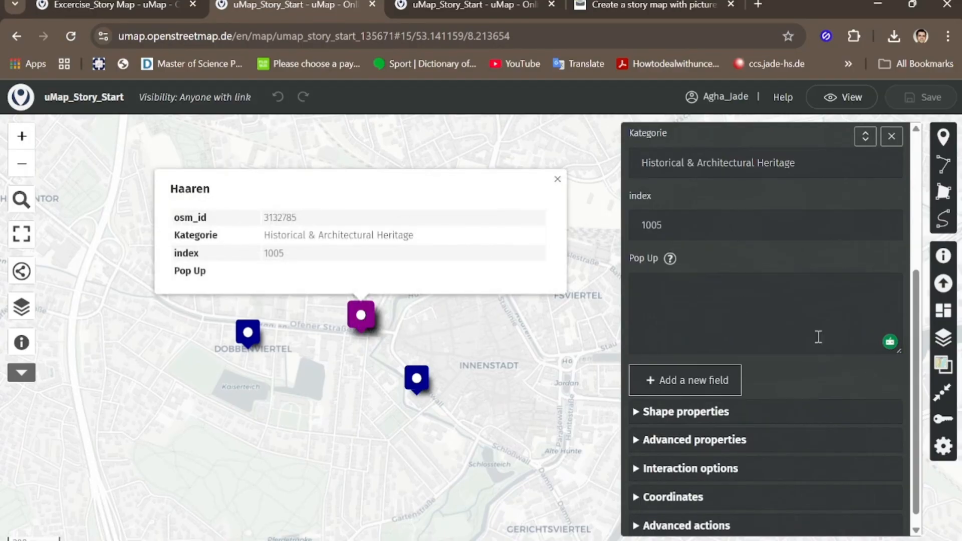
Step: Clear the Table popup content style in the Haaren marker's interaction options
scroll(701, 381, "down", 1)
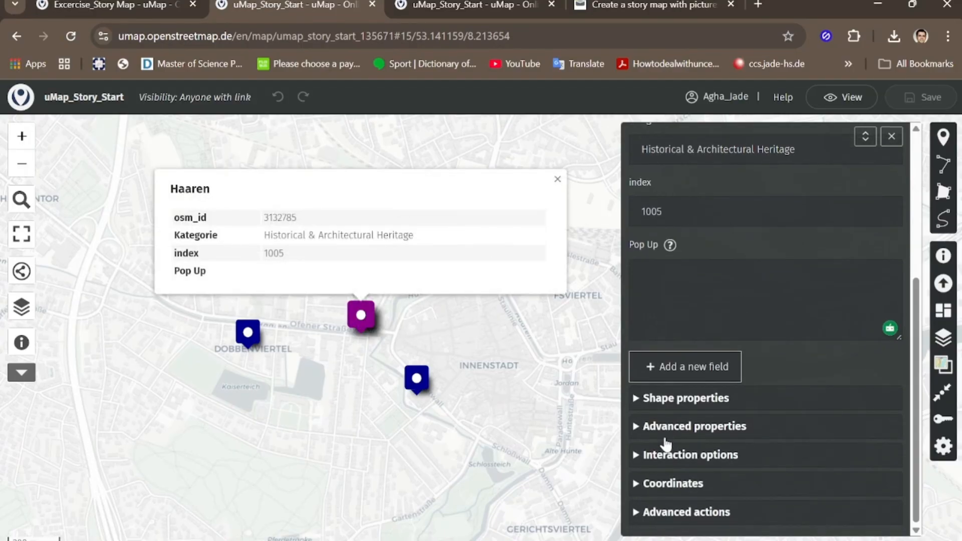
left_click(644, 455)
scroll(747, 396, "down", 5)
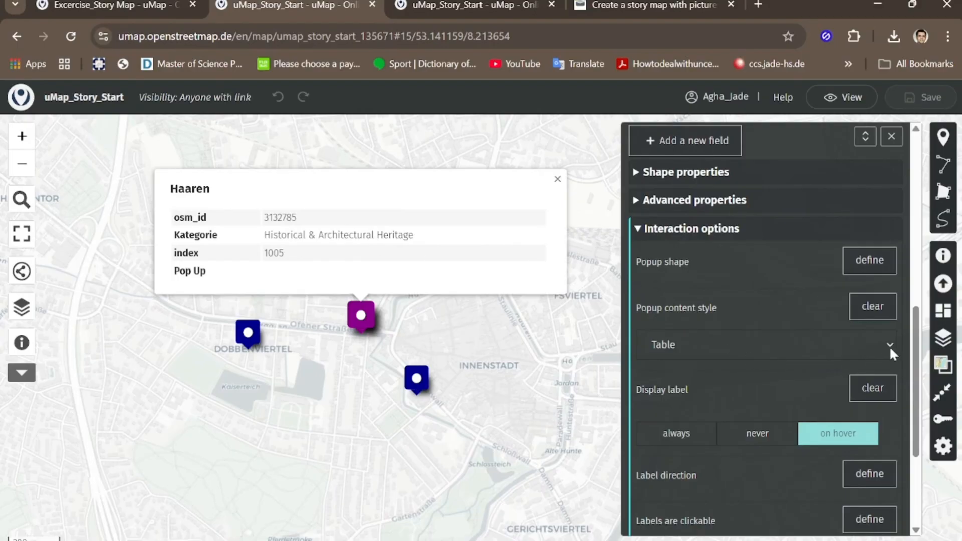
left_click(874, 307)
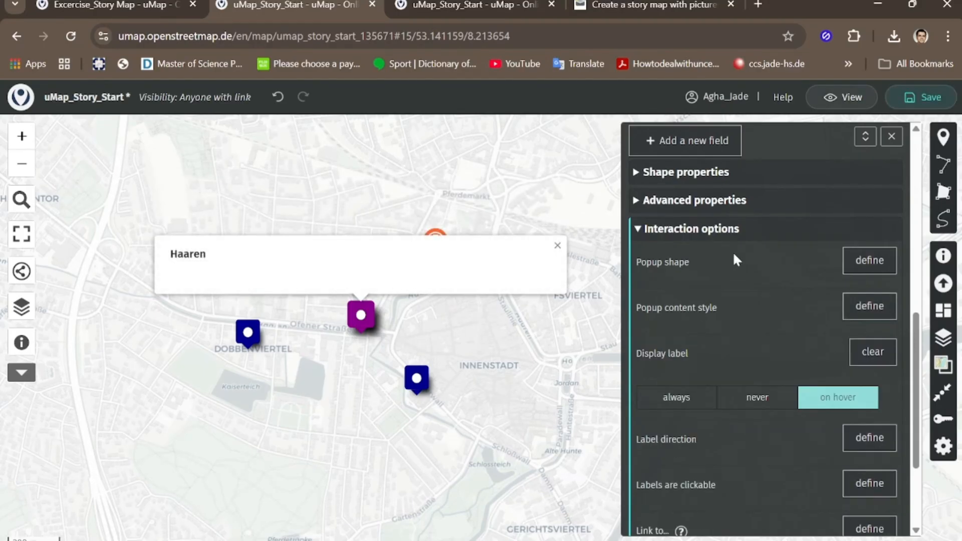
scroll(737, 266, "up", 5)
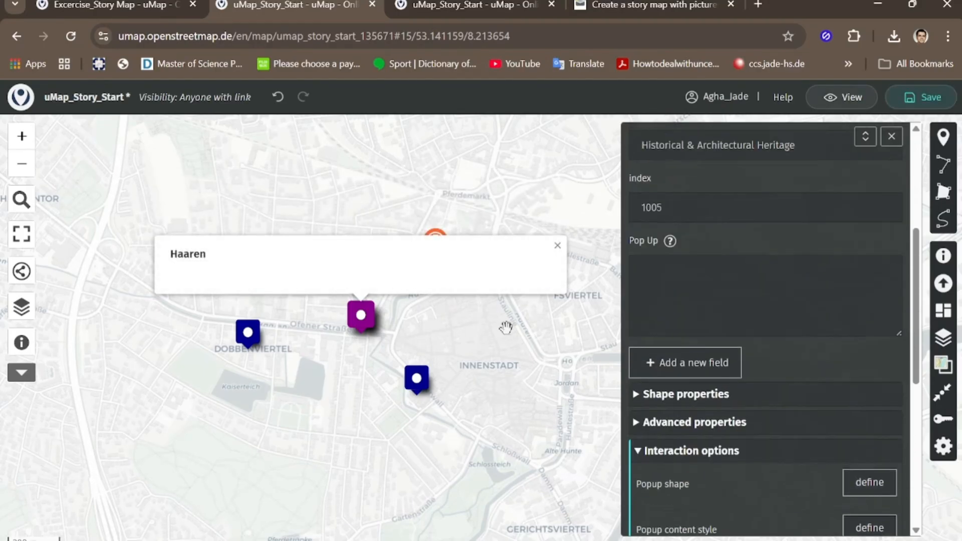
left_click(672, 282)
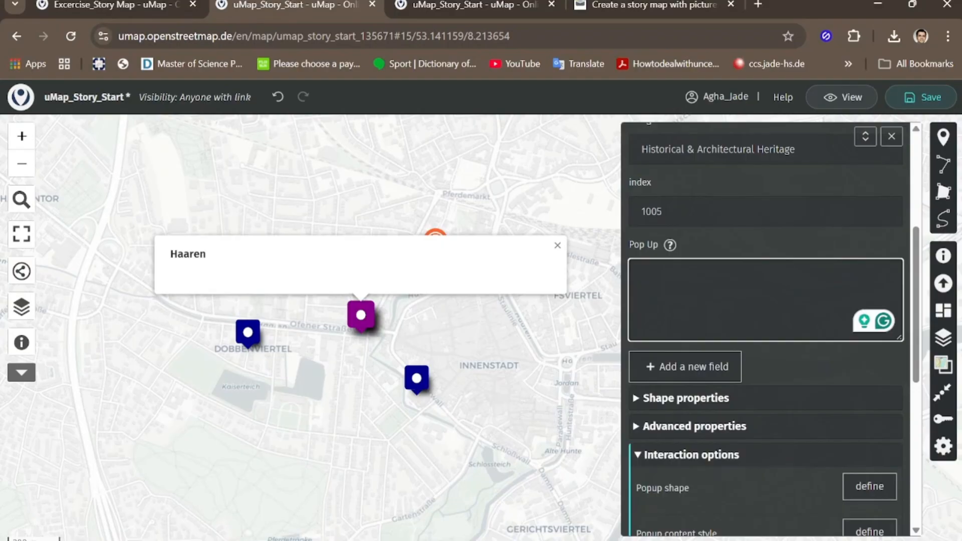
key("alt+Tab")
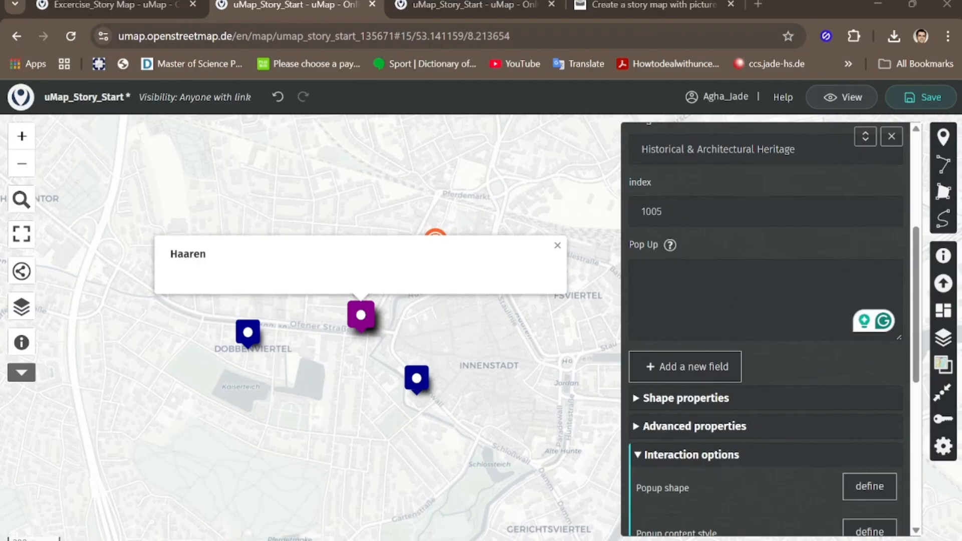
left_click(659, 277)
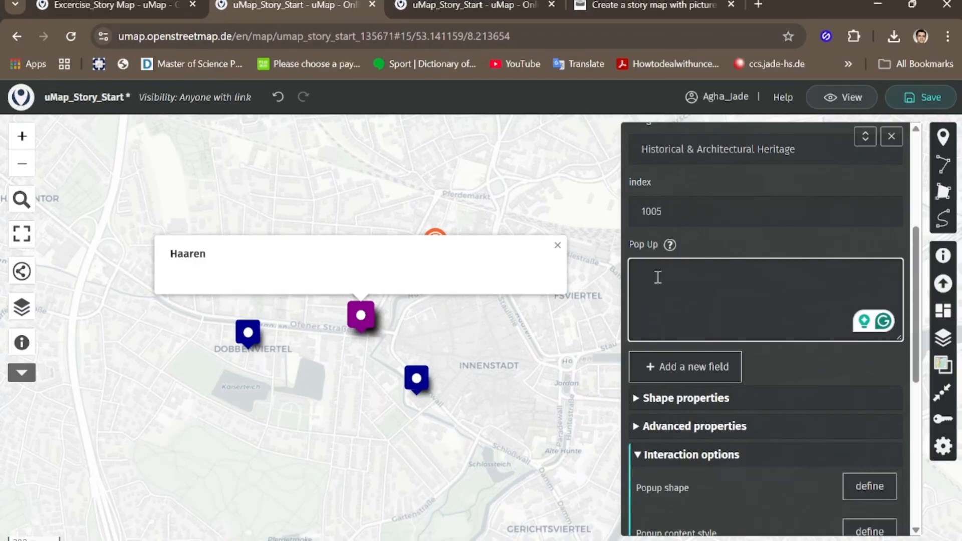
type("o\t<iframe src=\"https://www.youtube.com/embed/GlrLidWjUzY\" width=\"100%\" height=\"330\" frameborder=\"0\" allowfullscreen></iframe>")
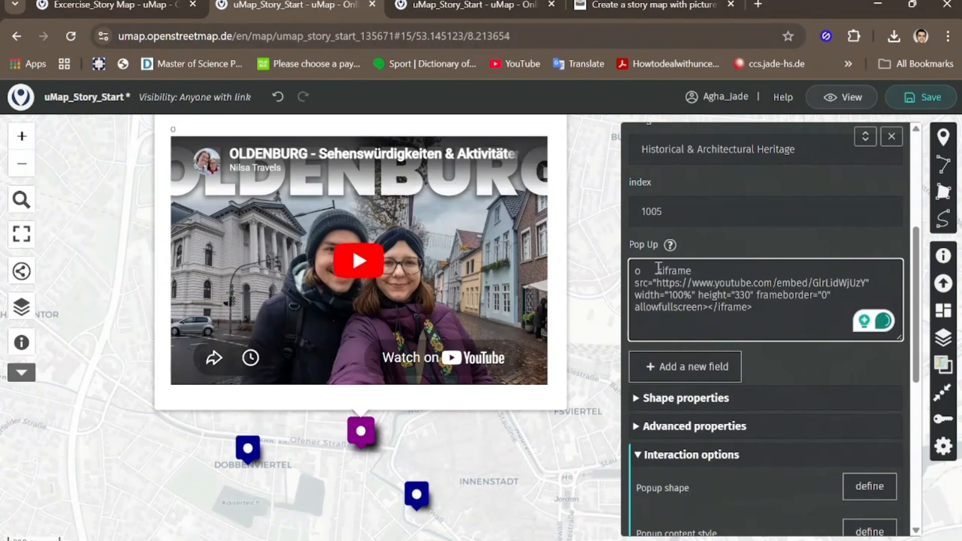
left_click(657, 271)
key("BackSpace")
key("BackSpace")
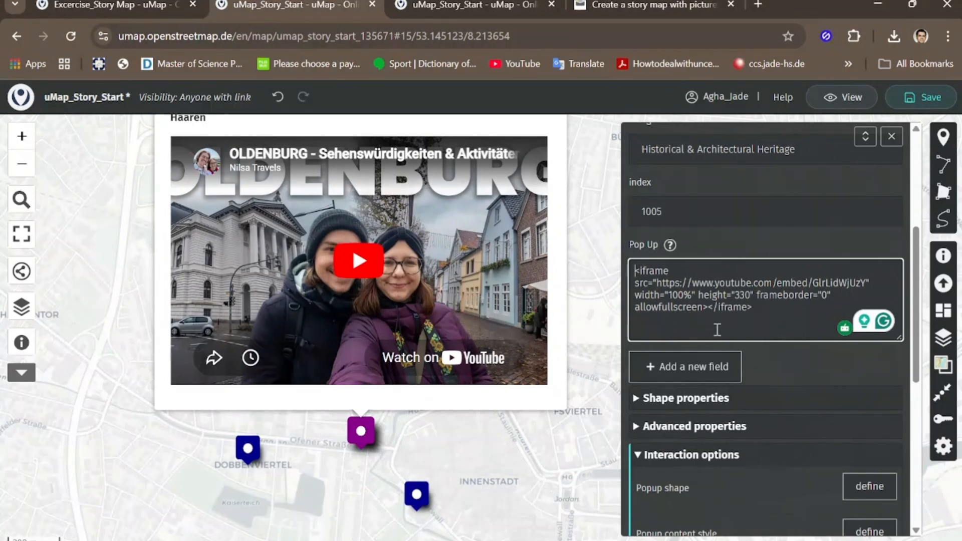
Step: Save the map, close the feature properties and check the Haaren marker's video popup
left_click_drag(753, 308, 645, 285)
left_click(923, 101)
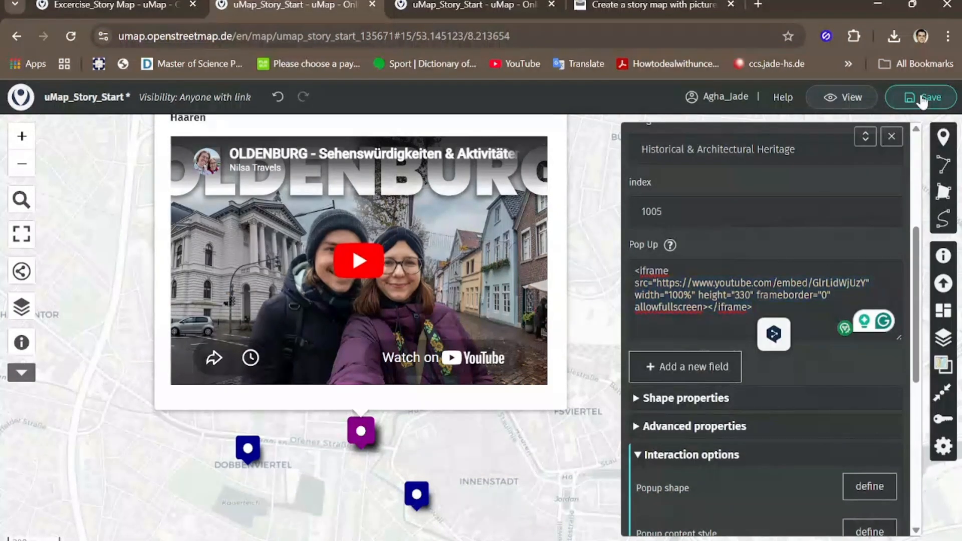
left_click(891, 136)
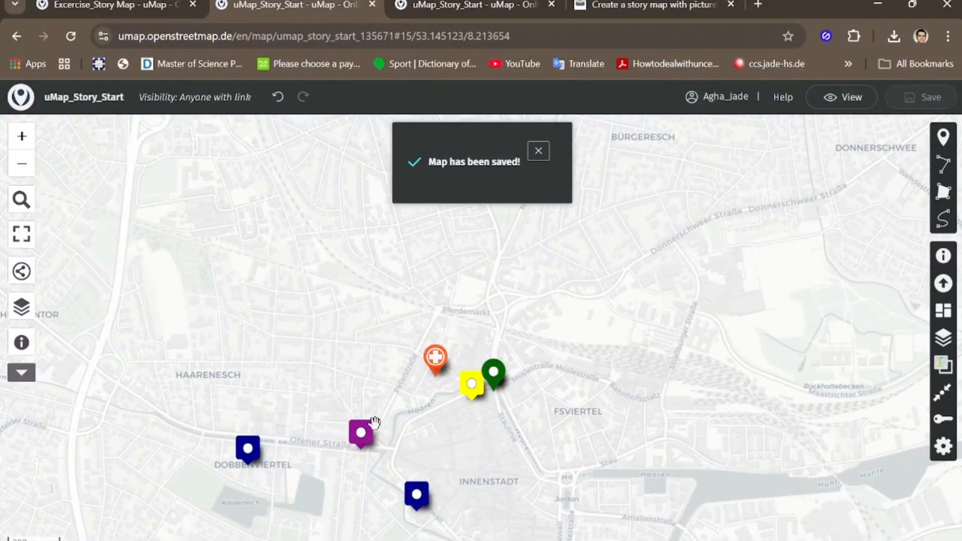
left_click(361, 435)
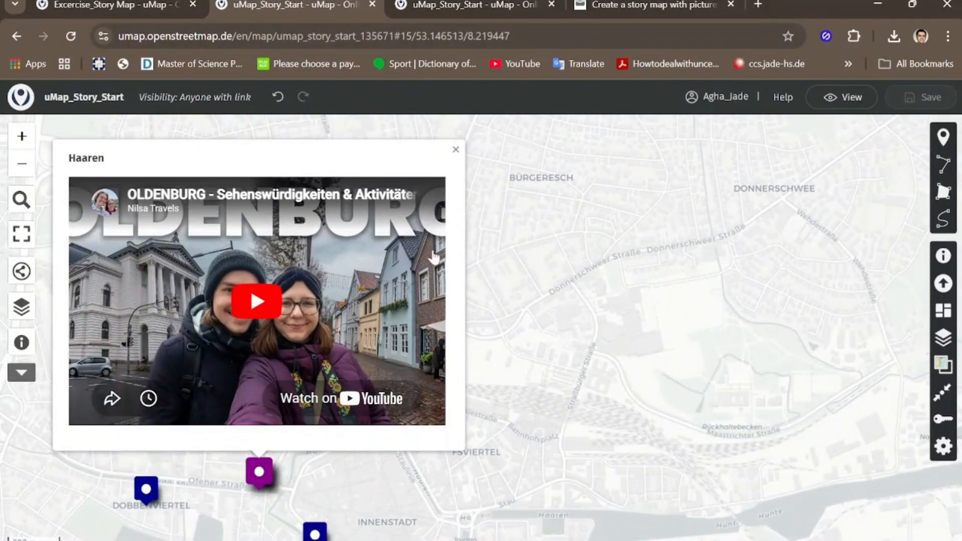
left_click(456, 152)
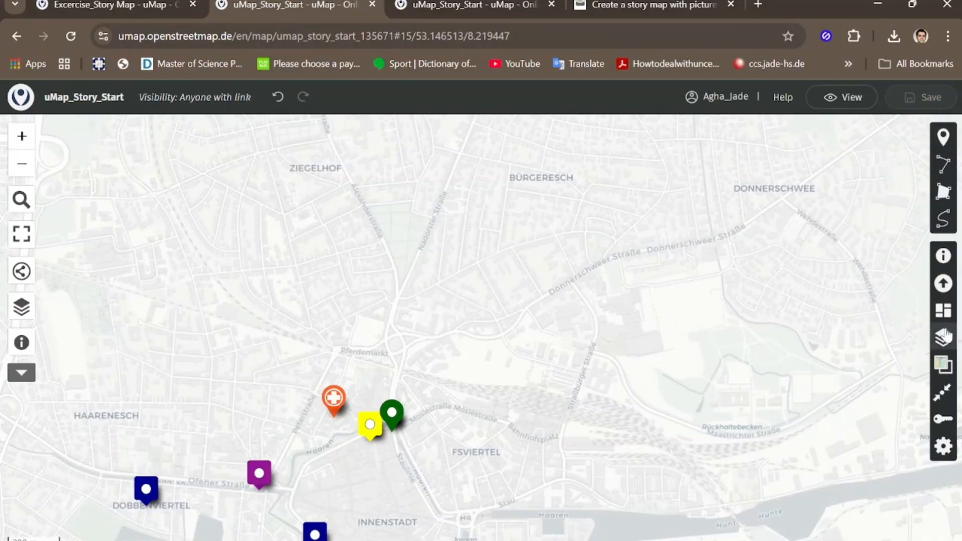
Step: Activate slideshow mode in the map's advanced properties and set the delay between transitions to 5 seconds
left_click(943, 447)
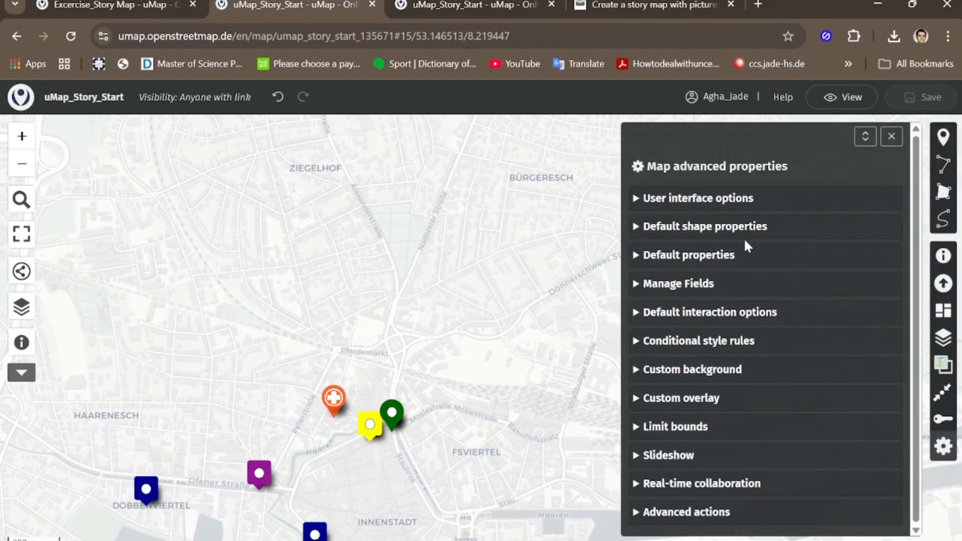
left_click(660, 457)
scroll(657, 453, "down", 3)
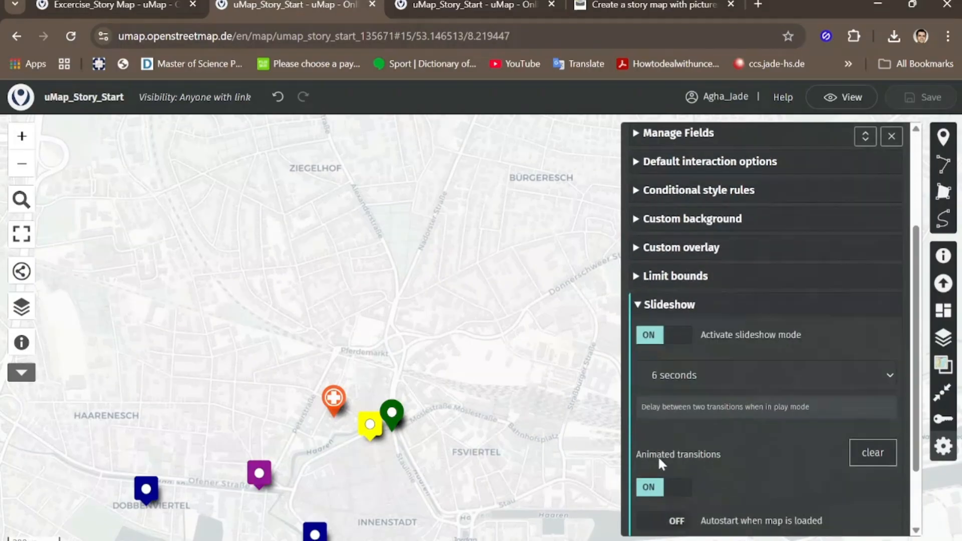
left_click(656, 343)
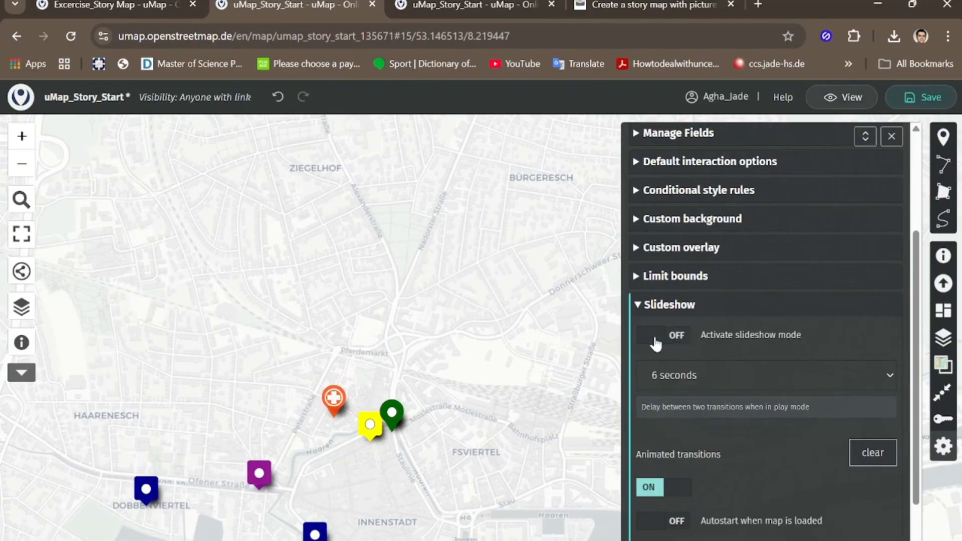
left_click(678, 339)
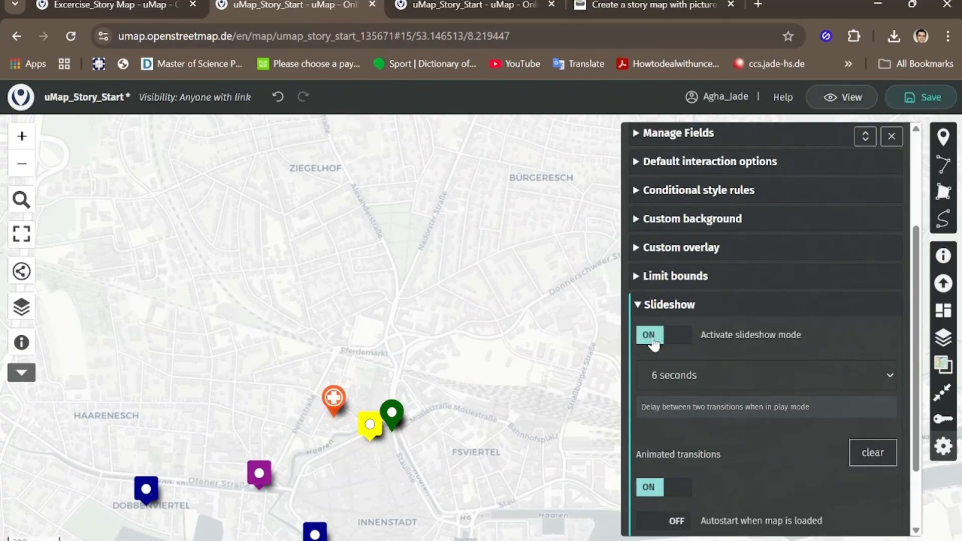
left_click(867, 375)
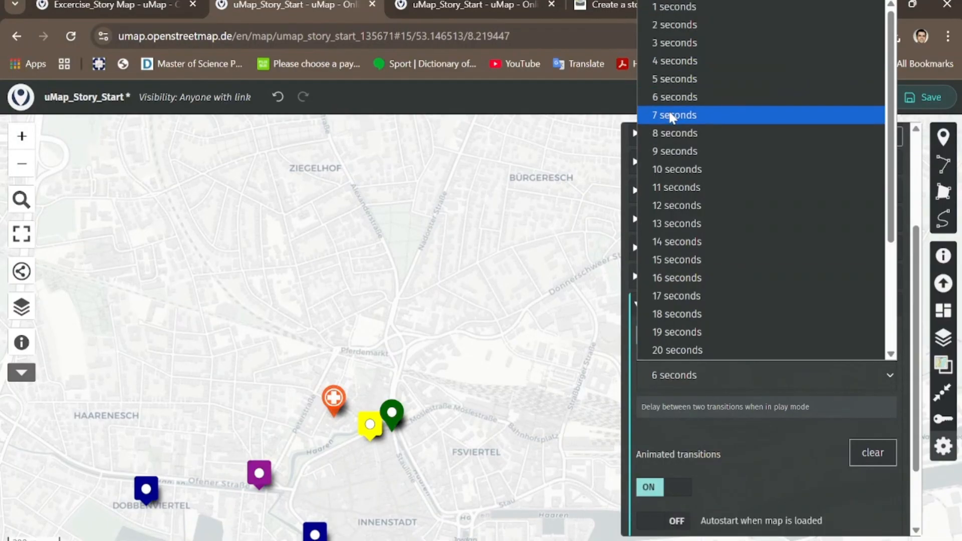
left_click(675, 79)
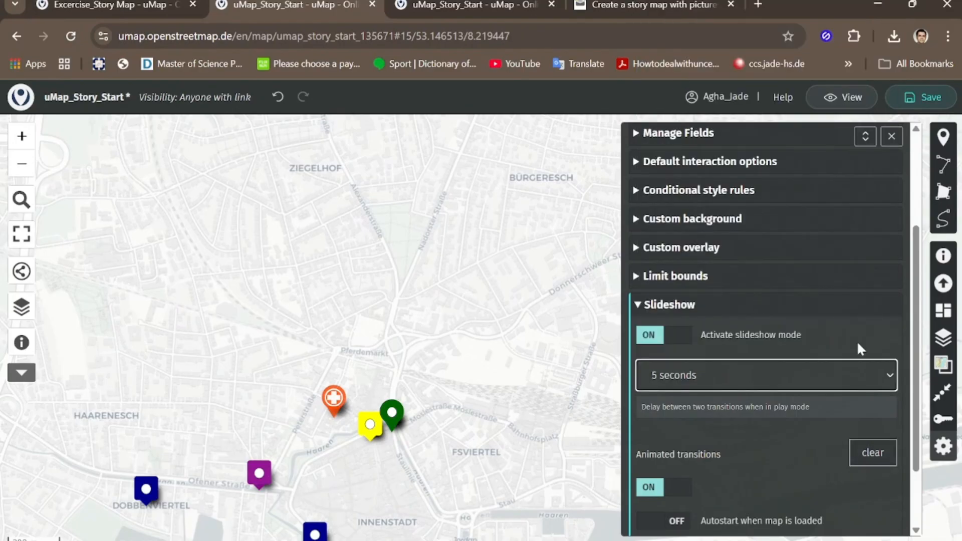
Step: Save the map with its slideshow settings and collapse the Slideshow section
left_click(923, 103)
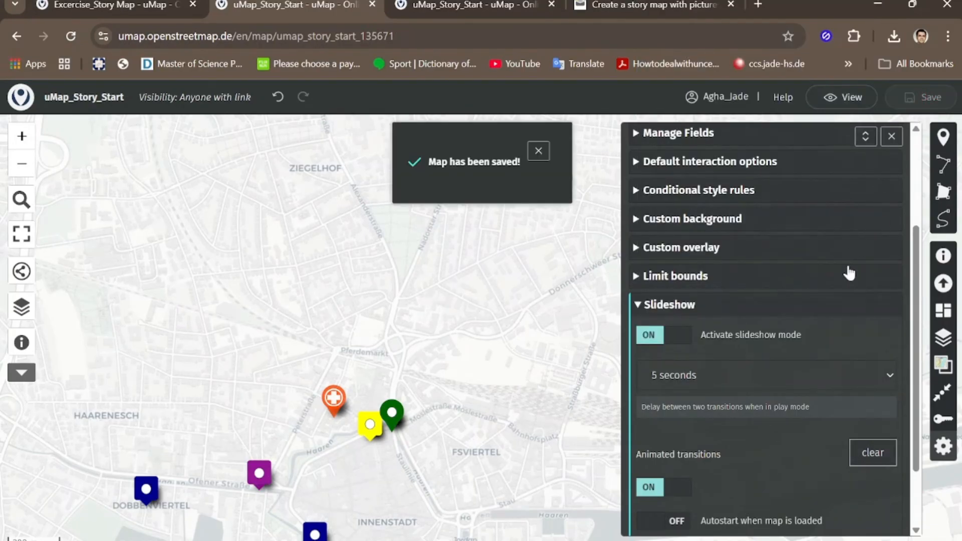
left_click(671, 303)
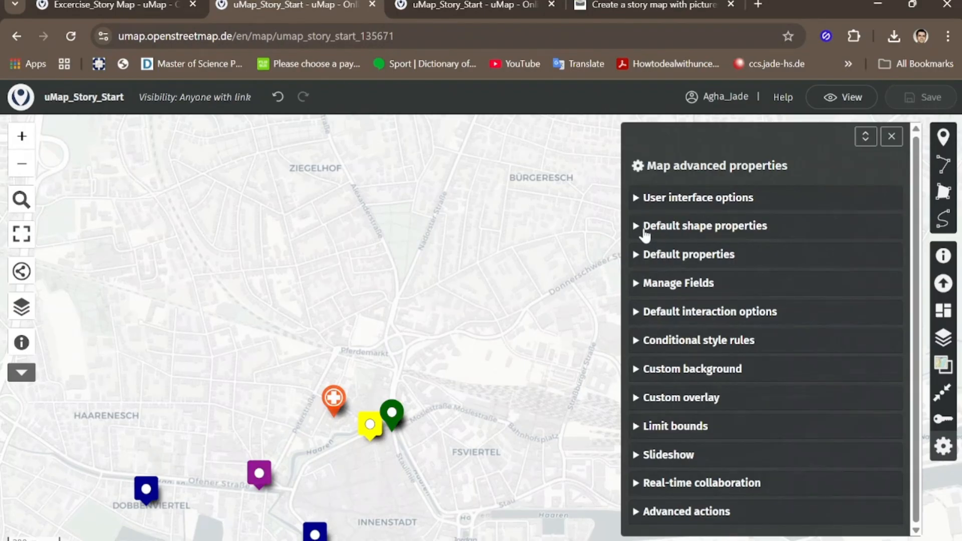
Step: Examine the map's default interaction options, including the popup content template and the label settings
left_click(643, 312)
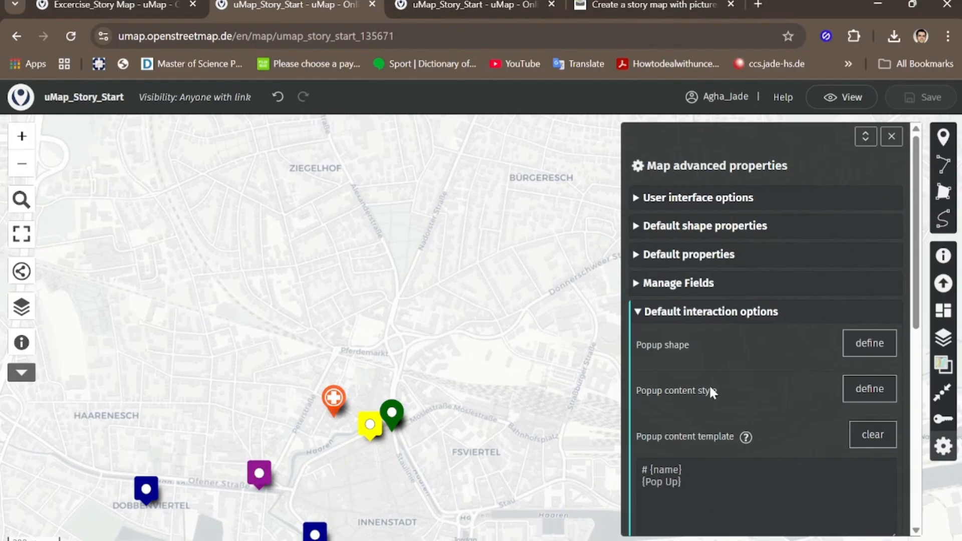
scroll(711, 389, "down", 2)
scroll(689, 354, "up", 2)
scroll(689, 354, "down", 5)
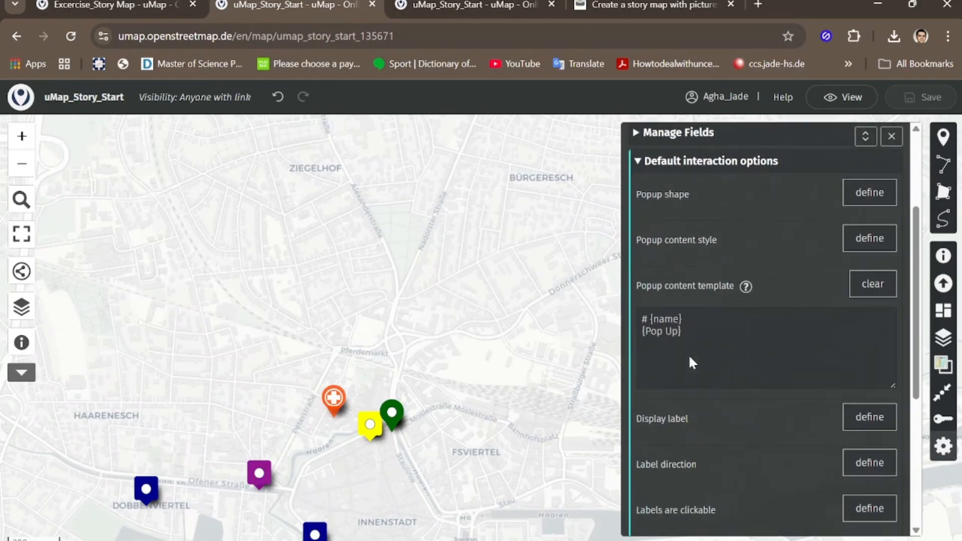
scroll(712, 389, "down", 3)
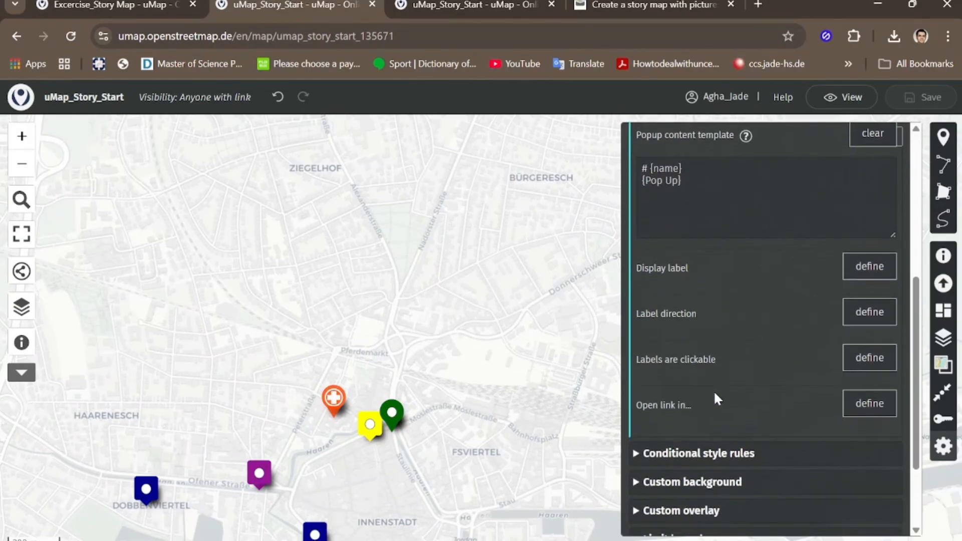
scroll(710, 381, "up", 4)
scroll(702, 369, "up", 3)
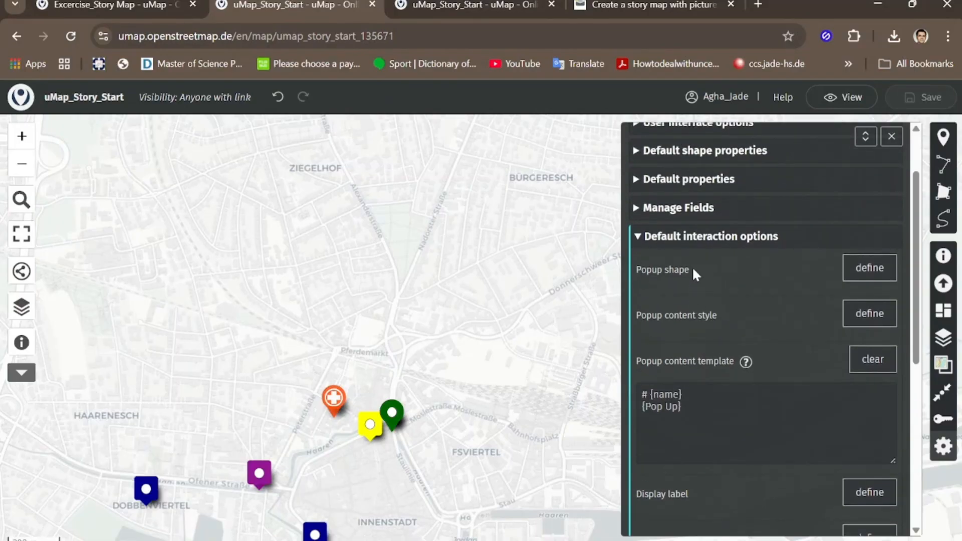
left_click(639, 237)
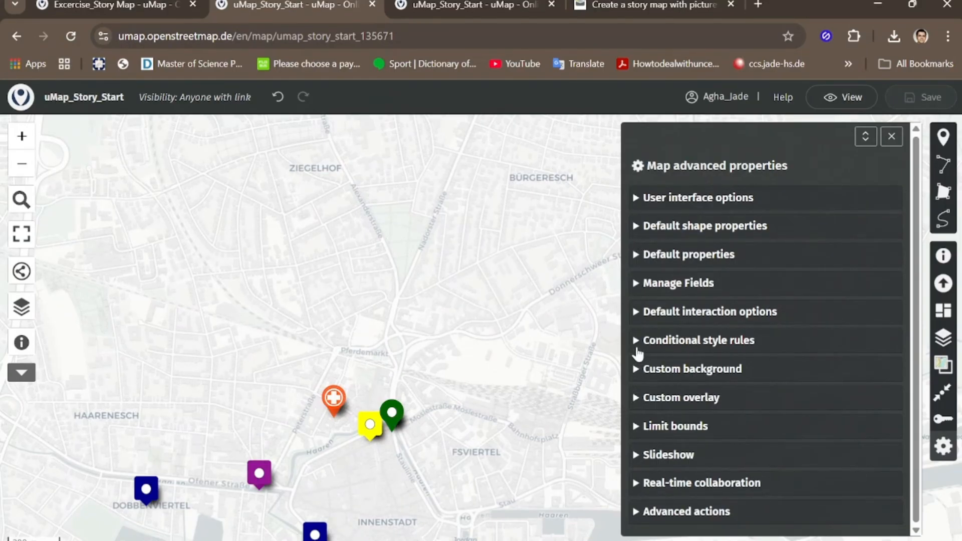
left_click(636, 321)
scroll(652, 308, "down", 4)
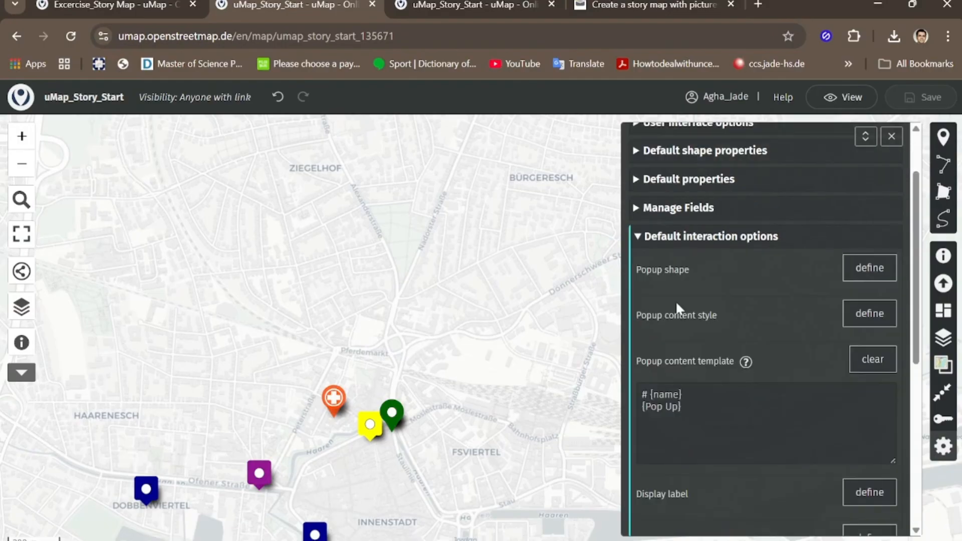
scroll(691, 326, "down", 3)
scroll(694, 327, "up", 2)
scroll(694, 327, "up", 5)
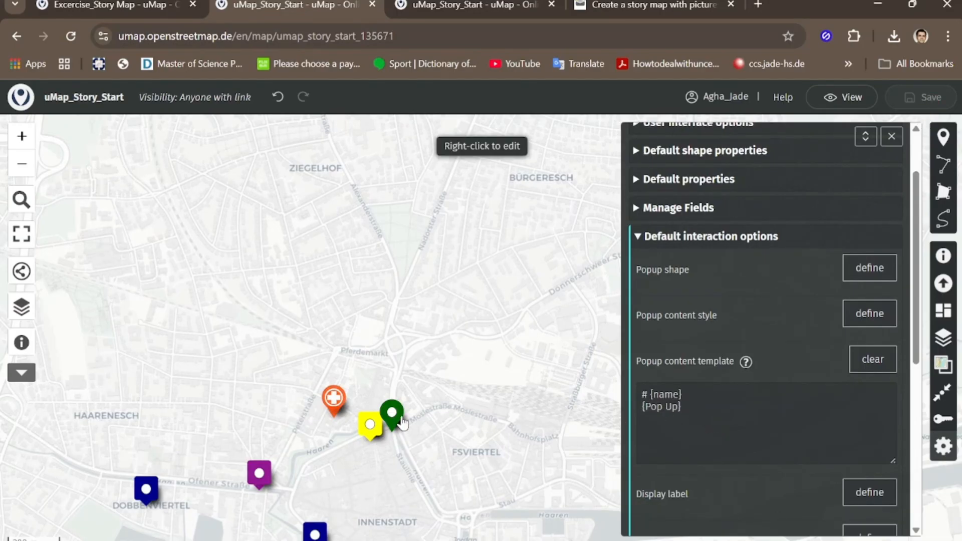
Step: View the Oldenburgisches Staatstheater marker's picture popup, and close it along with the map's advanced properties
left_click(315, 532)
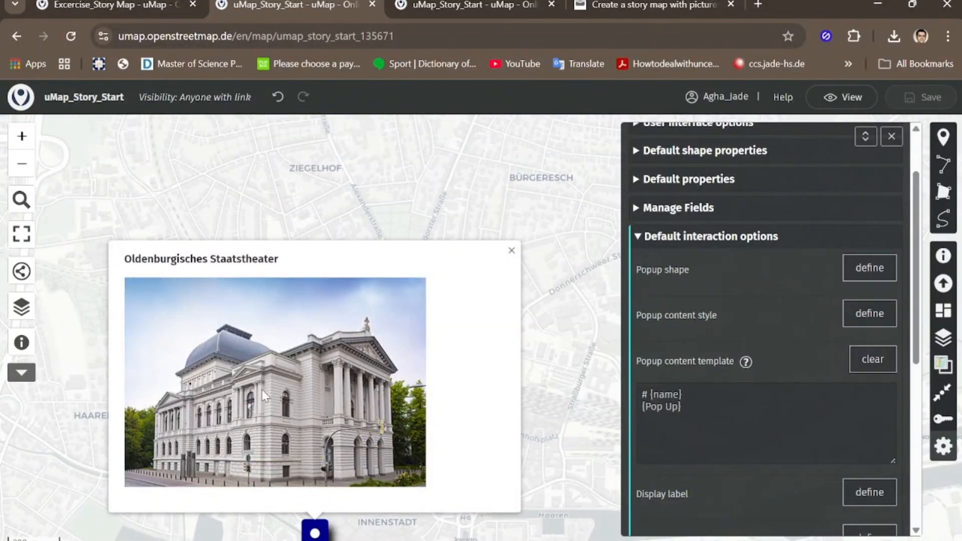
left_click(512, 250)
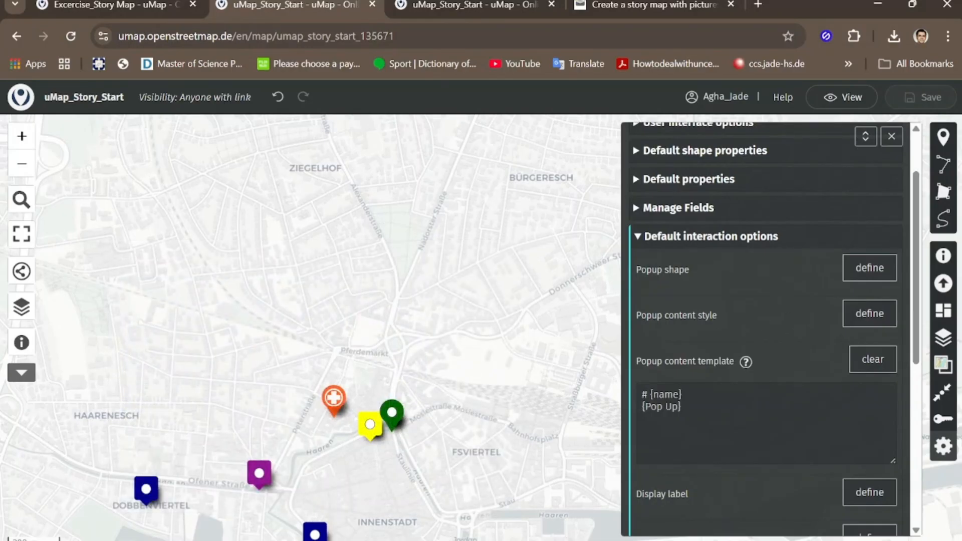
left_click(892, 137)
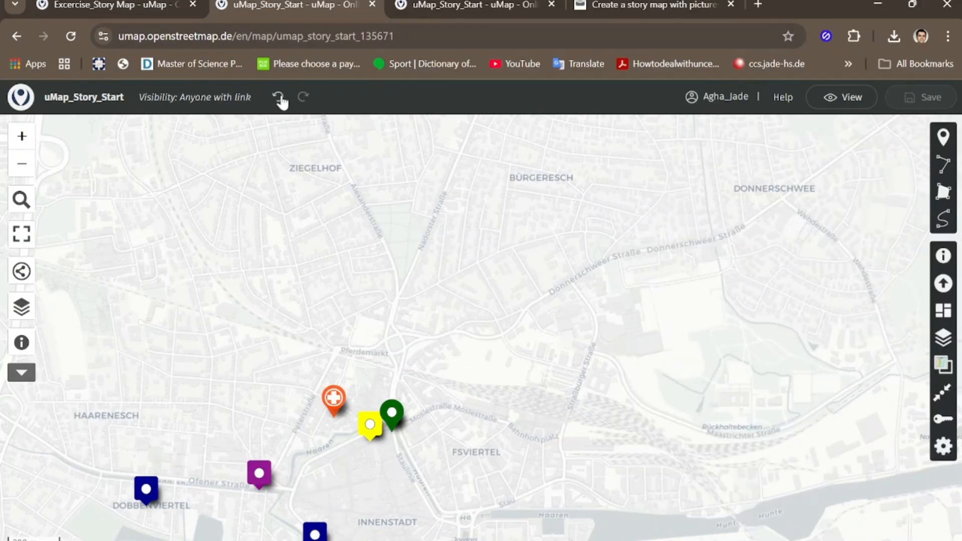
Step: Reload the map page and view the Oldenburg markers up close outside edit mode
left_click(70, 33)
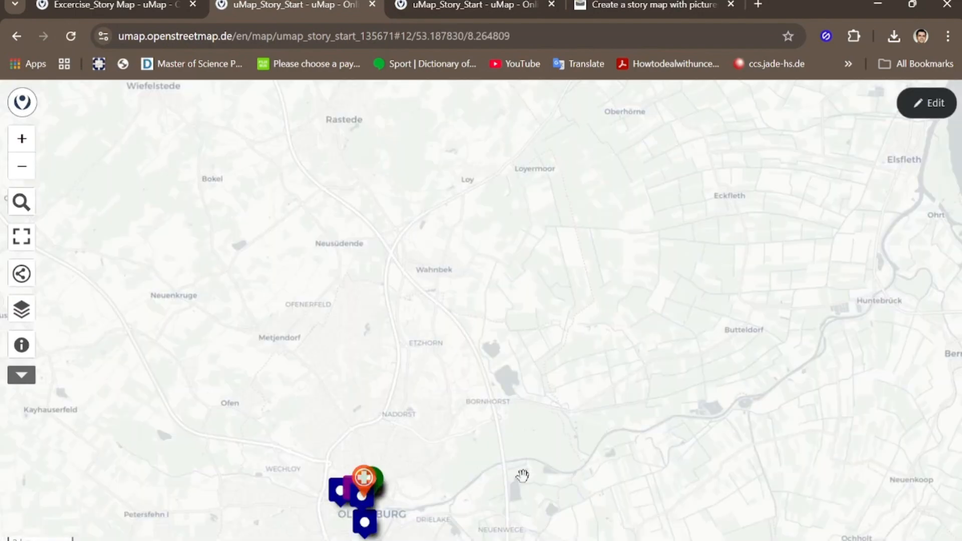
left_click_drag(552, 470, 591, 363)
scroll(506, 385, "up", 2)
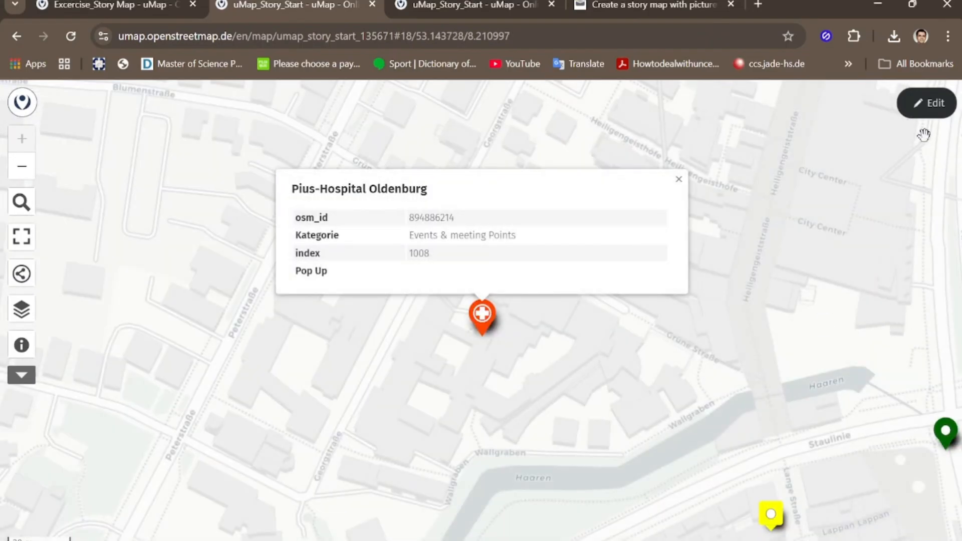
Step: Return the map to edit mode and review the default shape properties and slideshow settings in its advanced properties
left_click(930, 103)
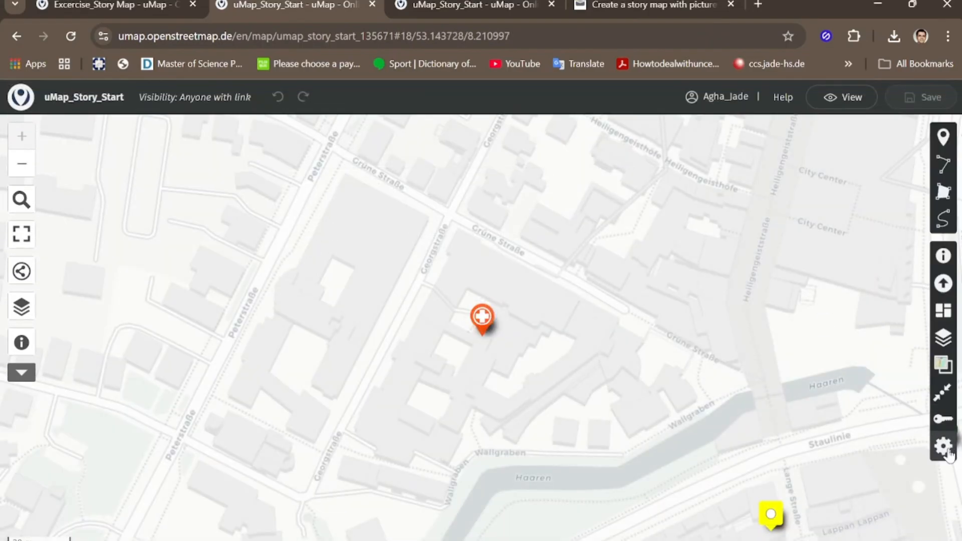
left_click(944, 447)
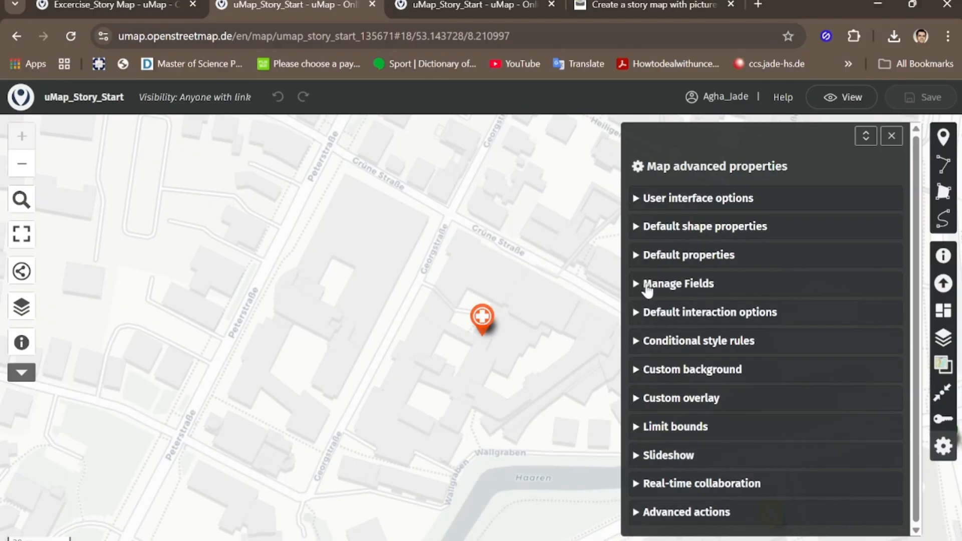
left_click(640, 227)
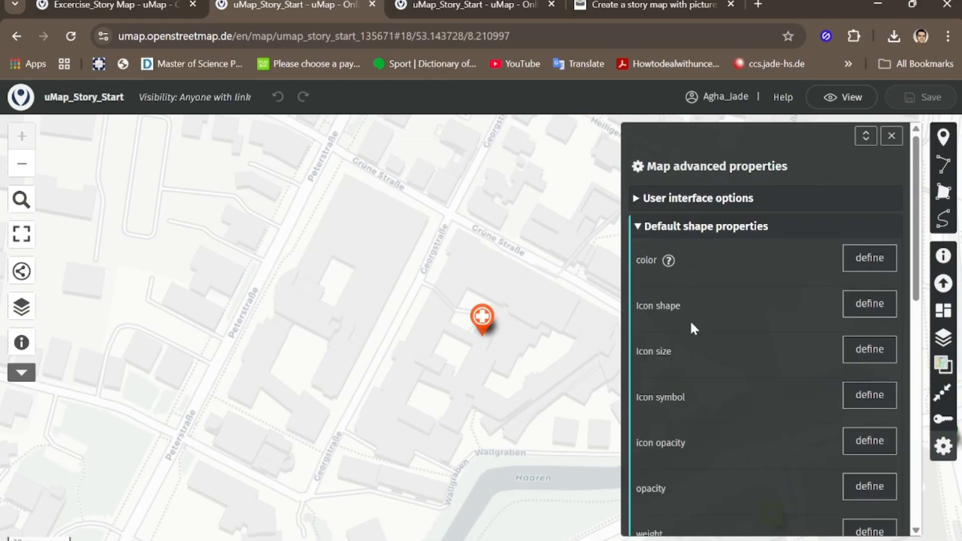
left_click(641, 227)
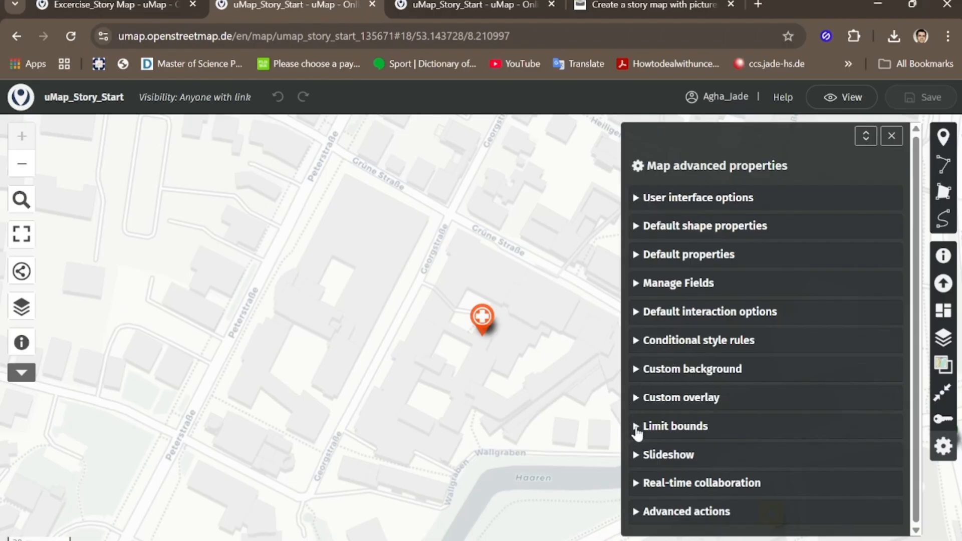
left_click(639, 454)
scroll(696, 368, "down", 3)
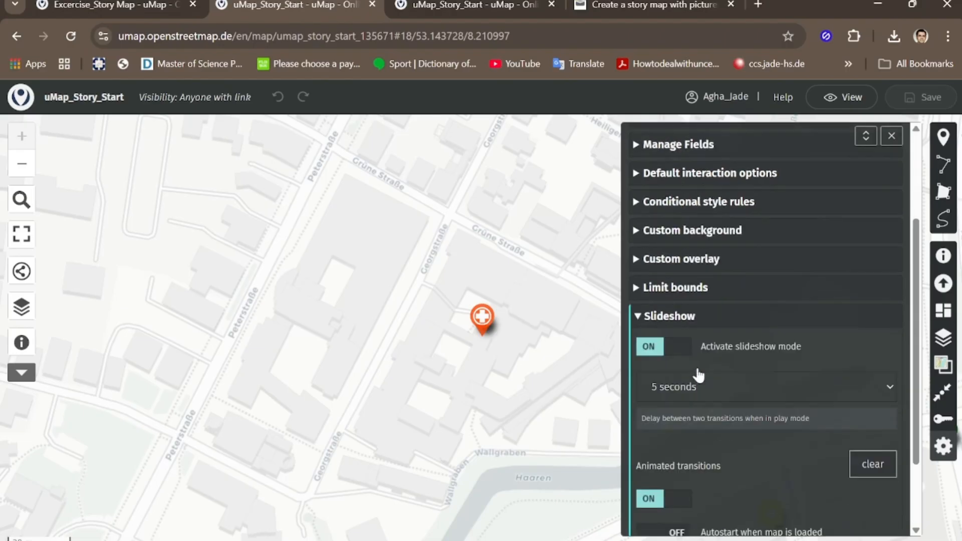
scroll(701, 381, "down", 1)
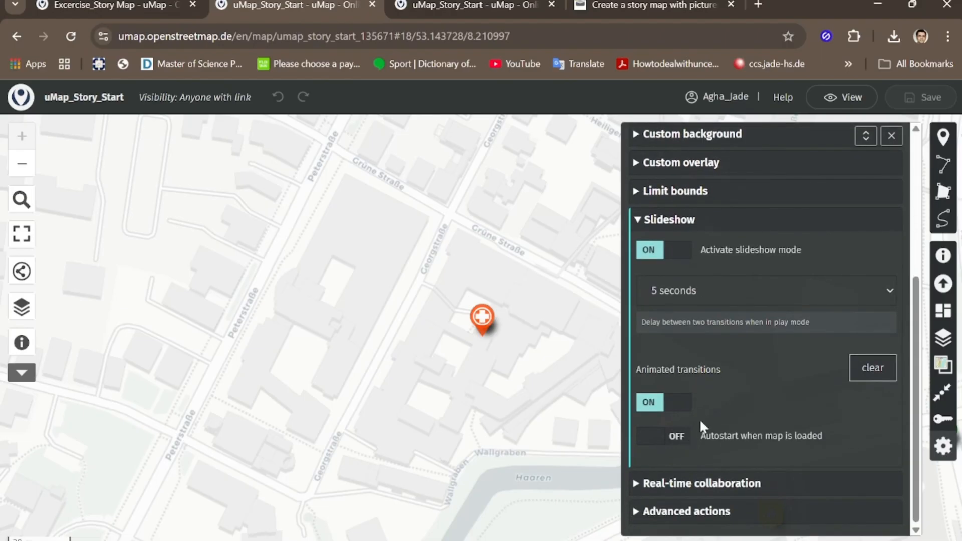
scroll(690, 336, "up", 5)
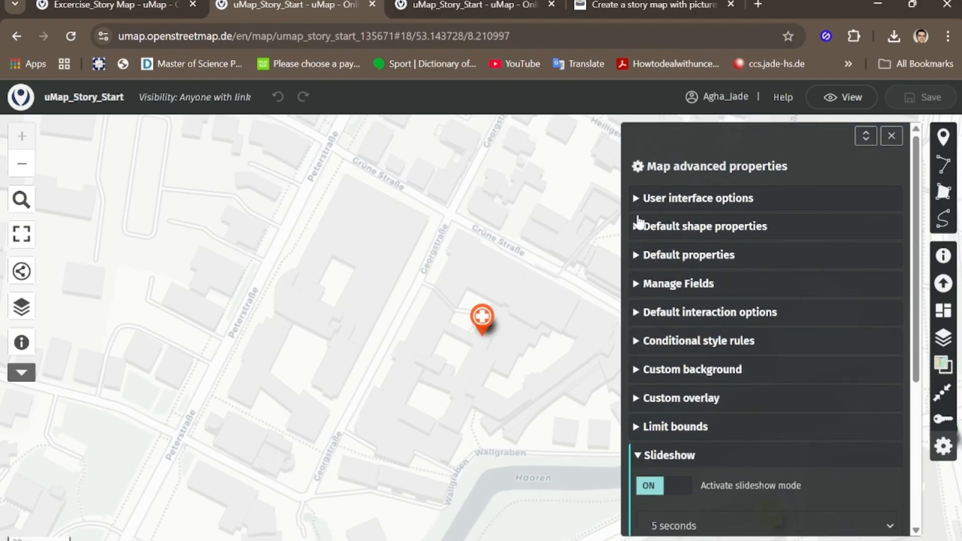
Step: Review the user interface options and the sort key in the map's default properties, and close the advanced properties
left_click(639, 203)
scroll(725, 323, "down", 5)
scroll(677, 216, "up", 5)
left_click(640, 199)
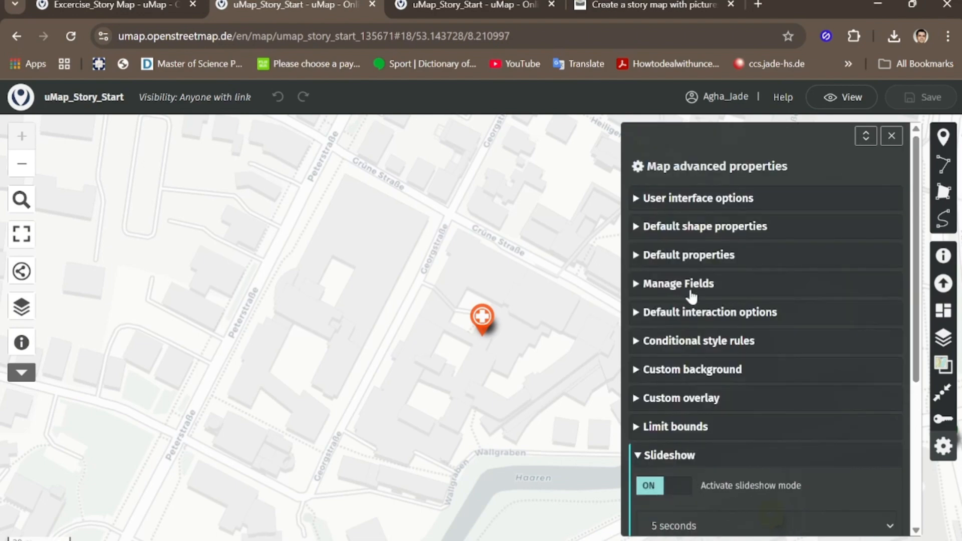
left_click(649, 257)
scroll(692, 329, "down", 5)
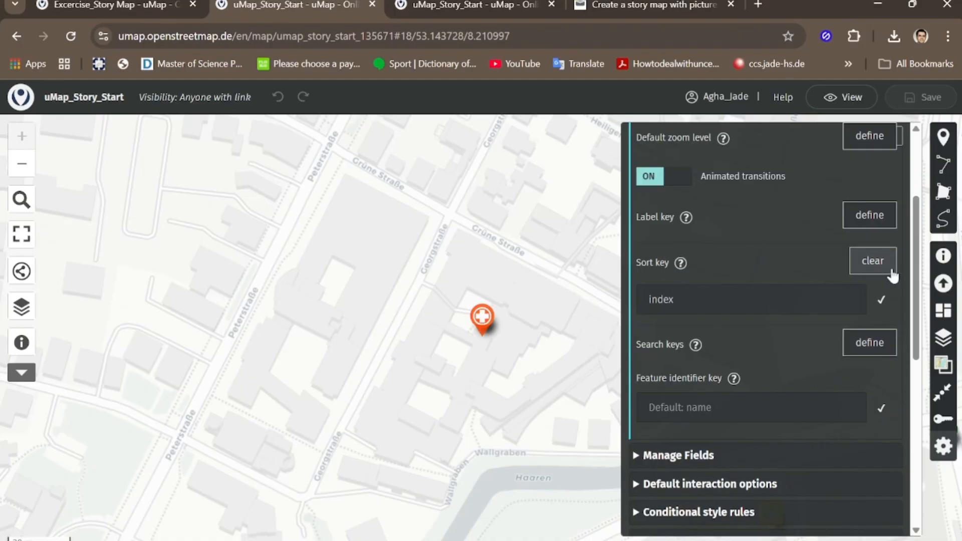
left_click(683, 301)
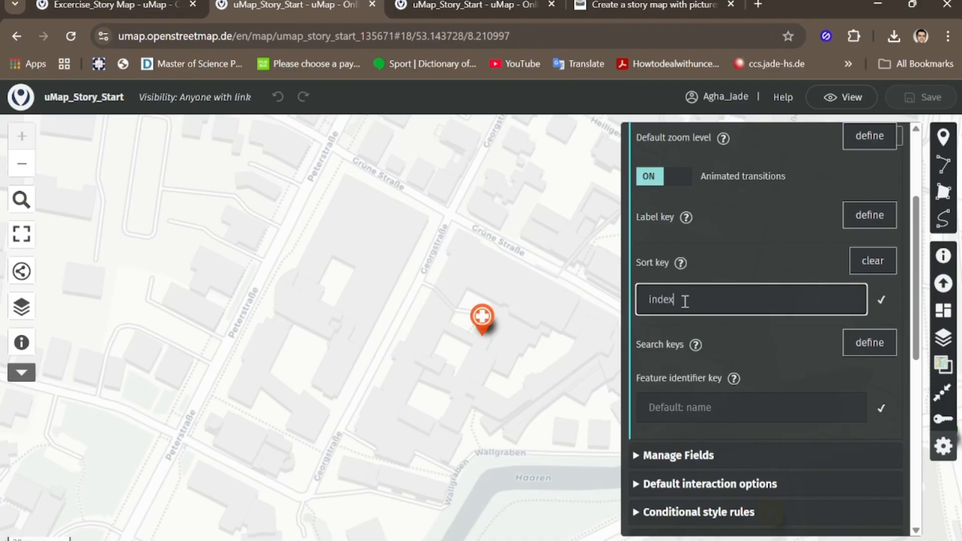
left_click(835, 232)
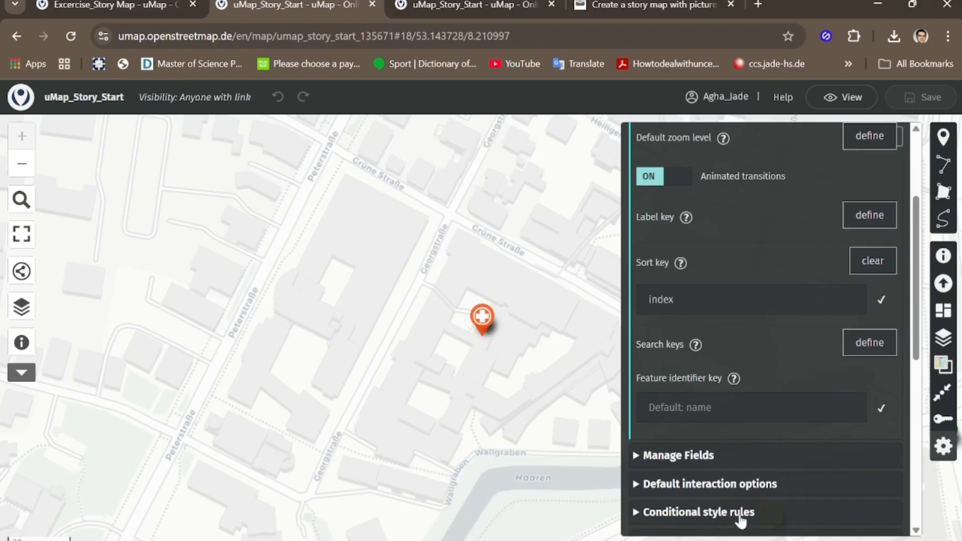
scroll(866, 374, "up", 5)
left_click(896, 139)
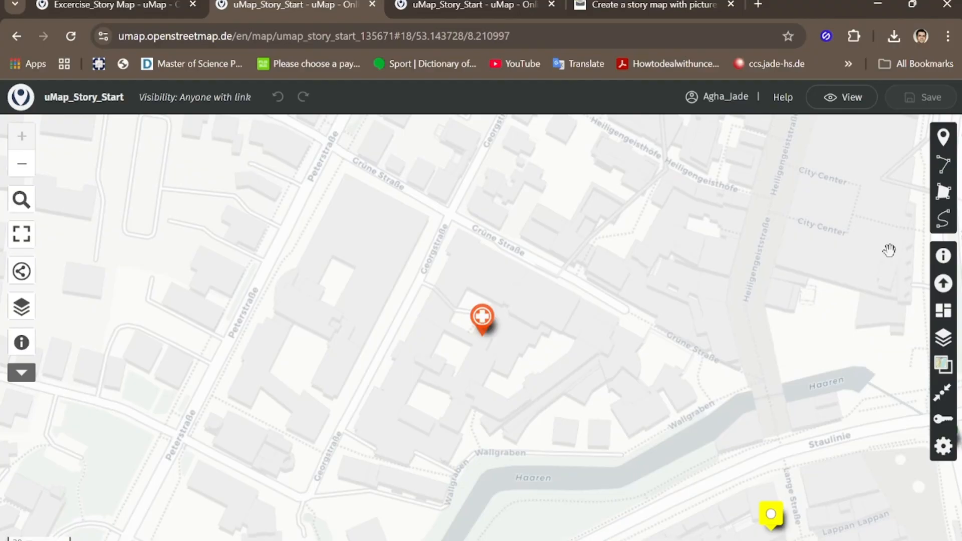
Step: Define Open link in as new window in the OL_Beloved Places layer's interaction options, and close the layer settings
left_click(944, 338)
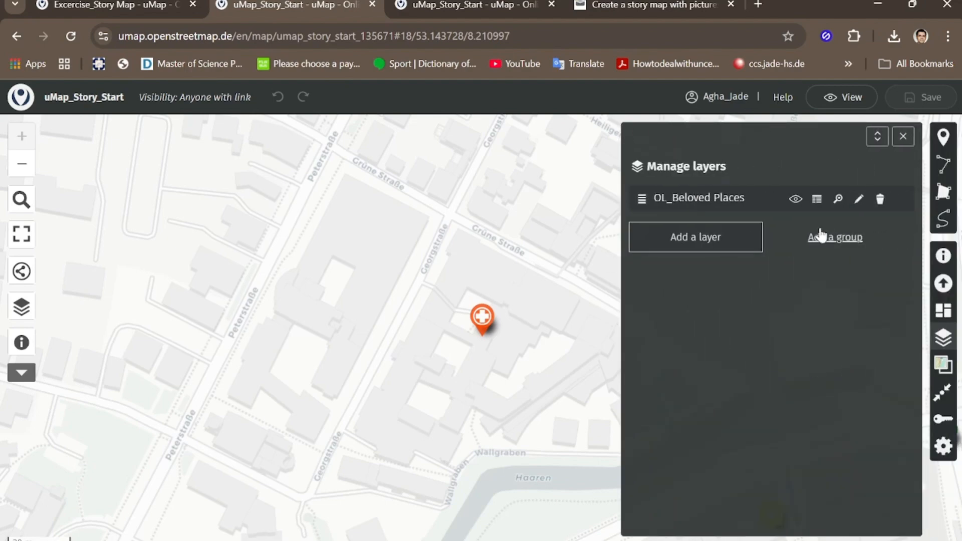
left_click(860, 199)
scroll(756, 396, "down", 5)
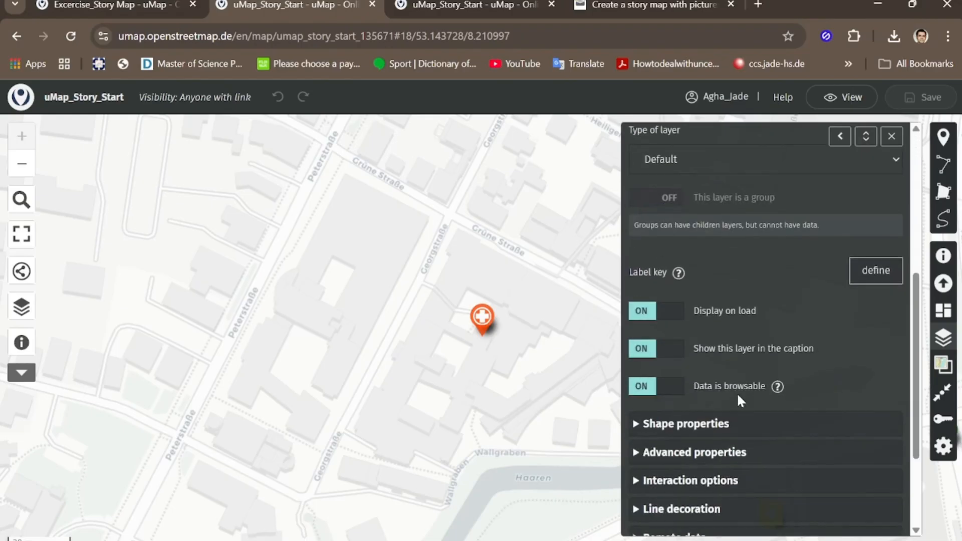
scroll(737, 392, "down", 3)
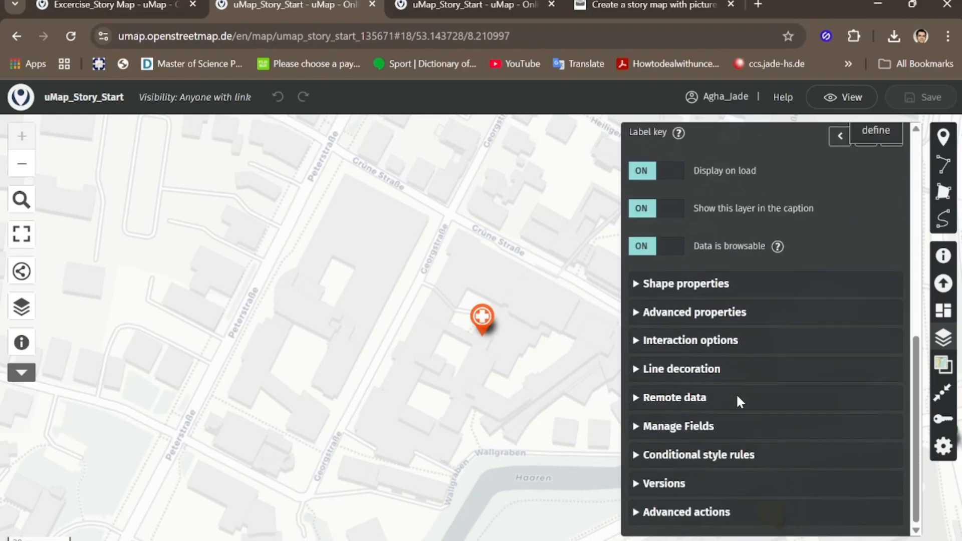
left_click(653, 343)
scroll(756, 389, "down", 8)
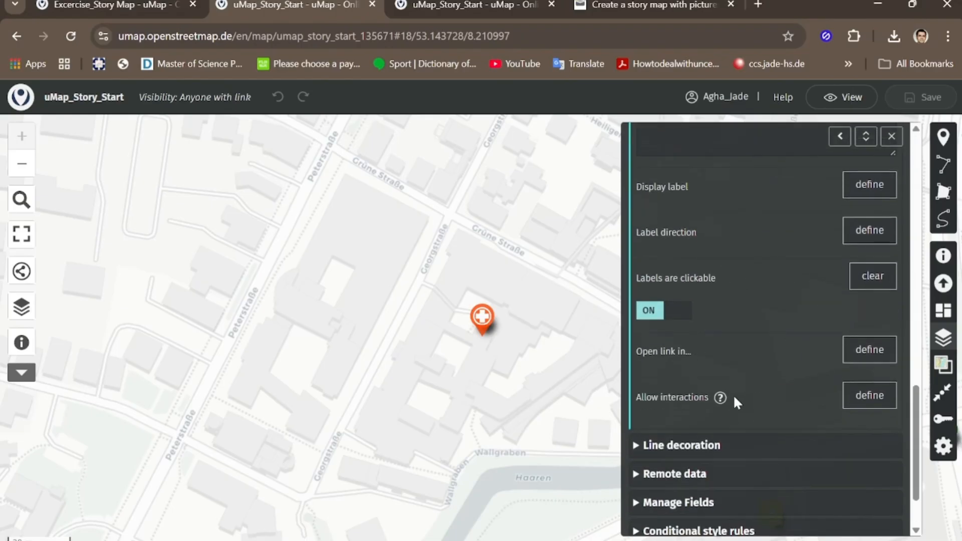
left_click(880, 355)
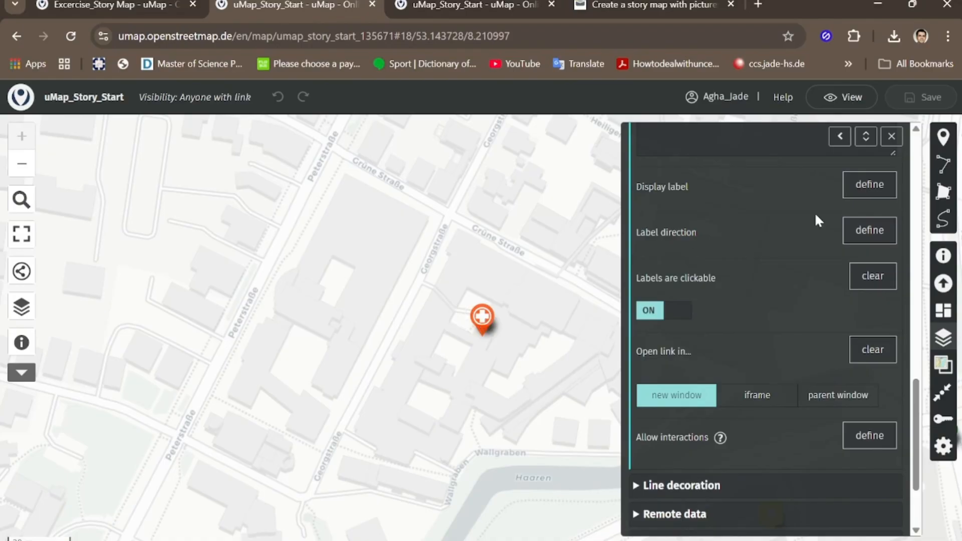
left_click(893, 138)
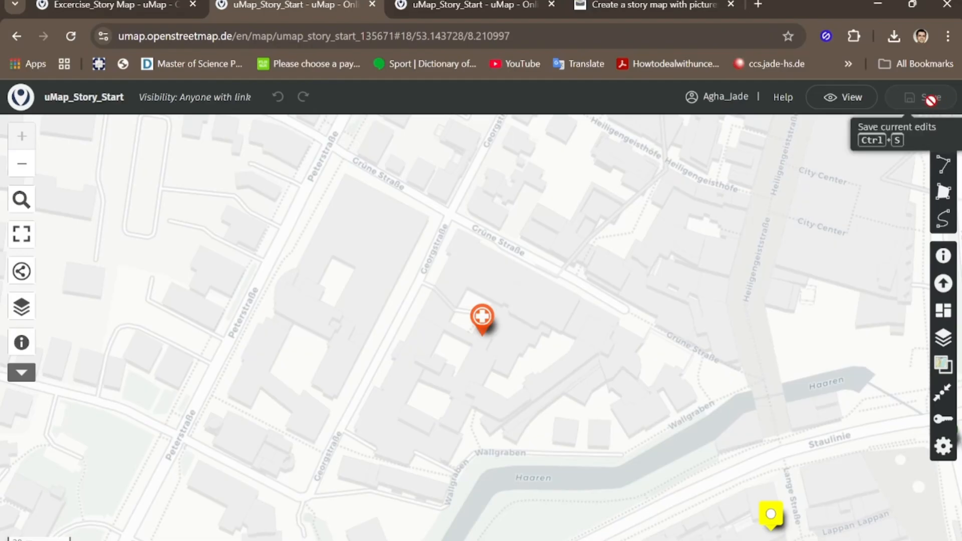
Step: Copy the link to view the map, and review the customized link, iframe code and download formats
left_click(21, 272)
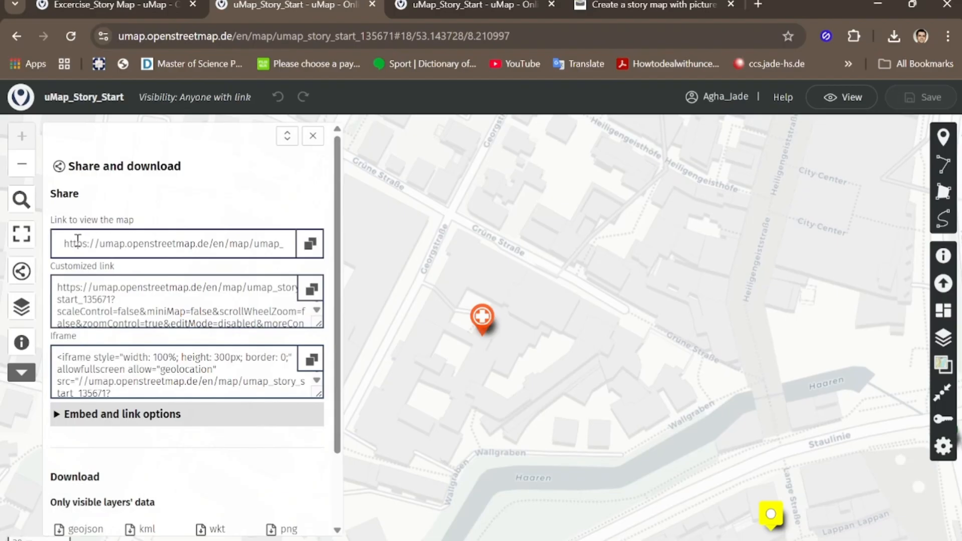
left_click(308, 251)
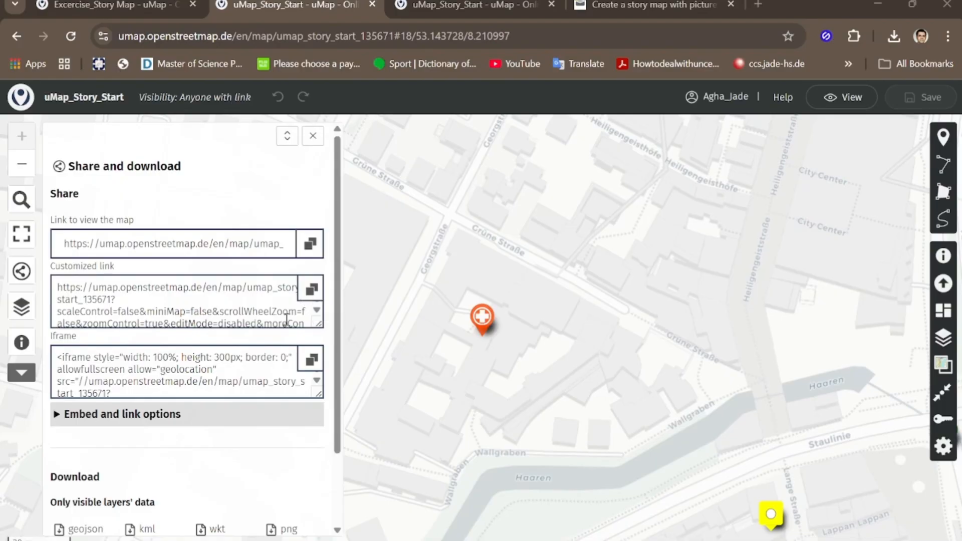
scroll(85, 314, "down", 2)
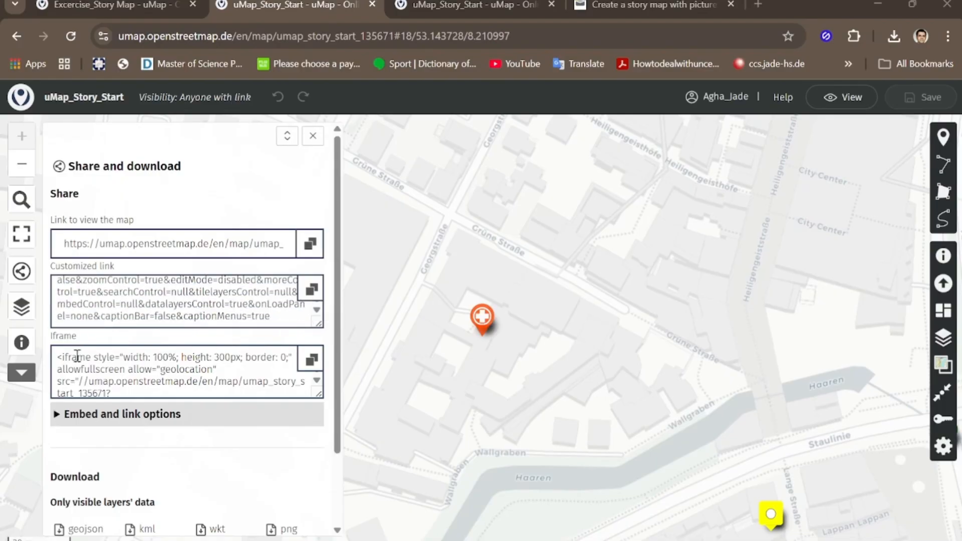
scroll(91, 353, "down", 3)
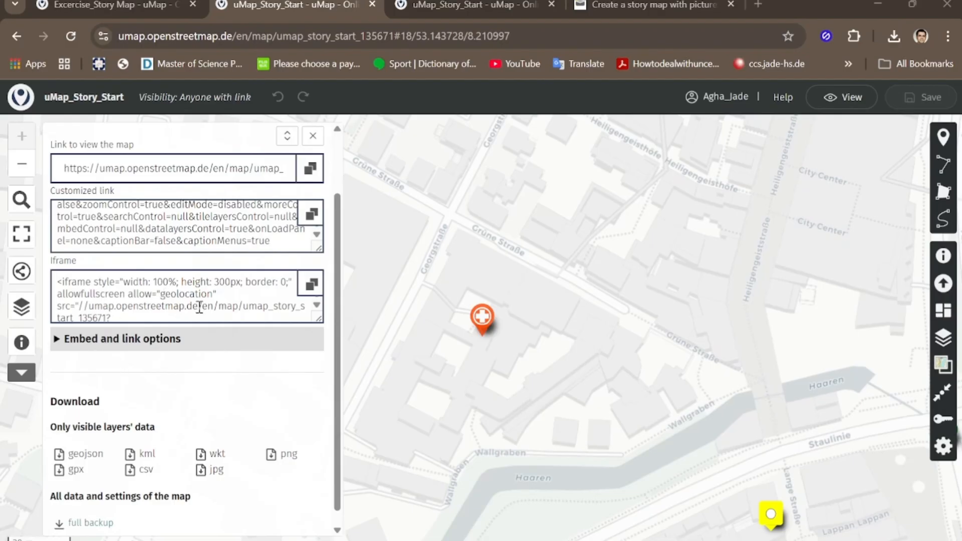
Step: Review the iframe code and the embed and link options, including width, height and the display controls, and collapse the options again
scroll(220, 300, "down", 5)
scroll(220, 299, "down", 5)
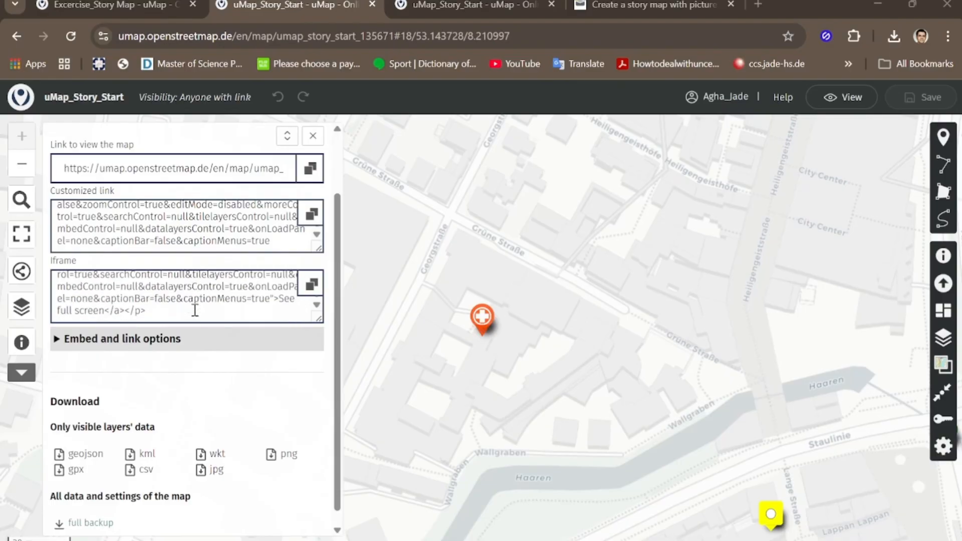
left_click(61, 340)
scroll(119, 355, "down", 3)
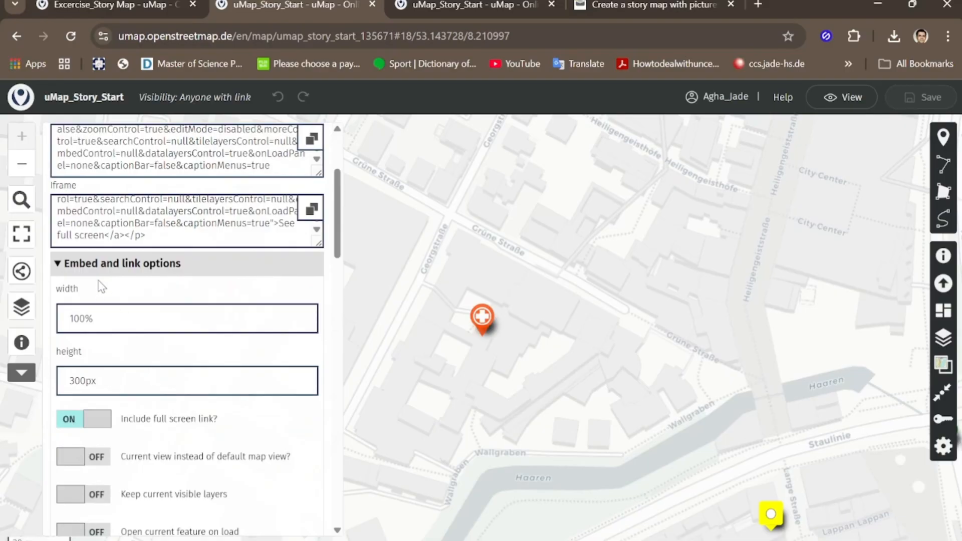
scroll(152, 311, "down", 5)
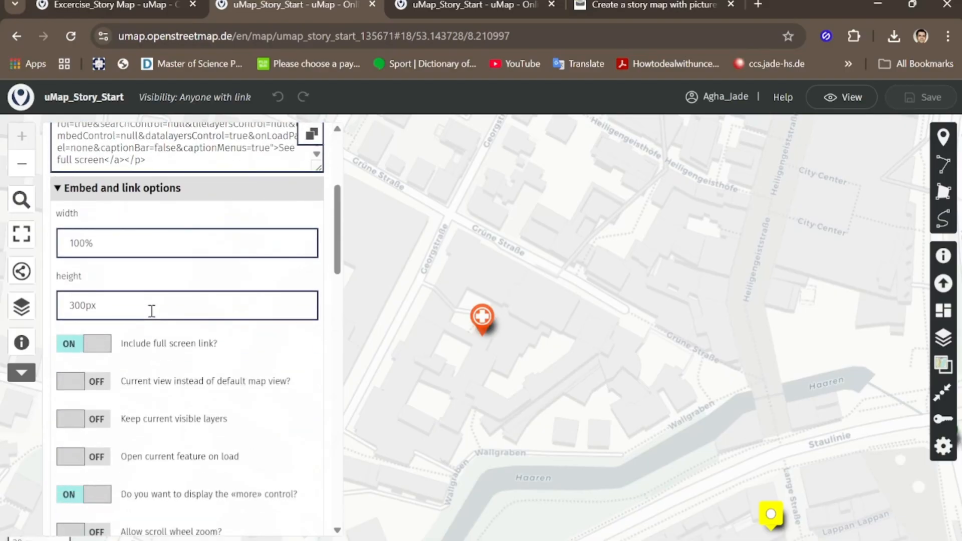
scroll(107, 283, "up", 3)
scroll(107, 283, "down", 3)
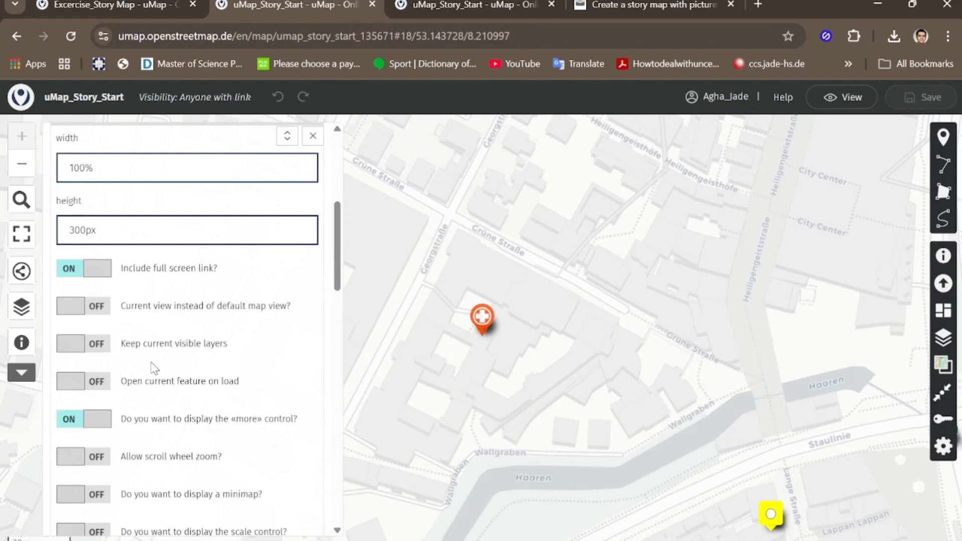
scroll(153, 371, "down", 9)
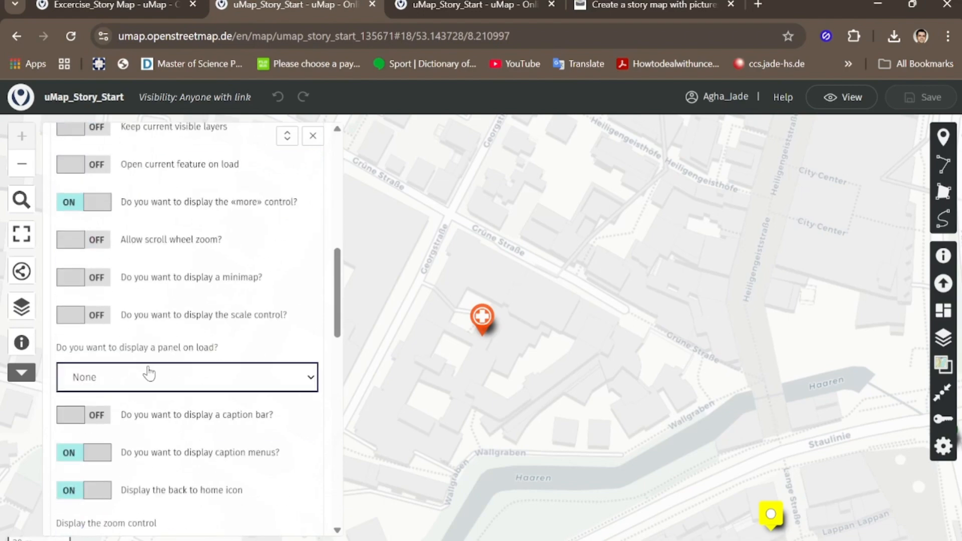
scroll(167, 386, "up", 15)
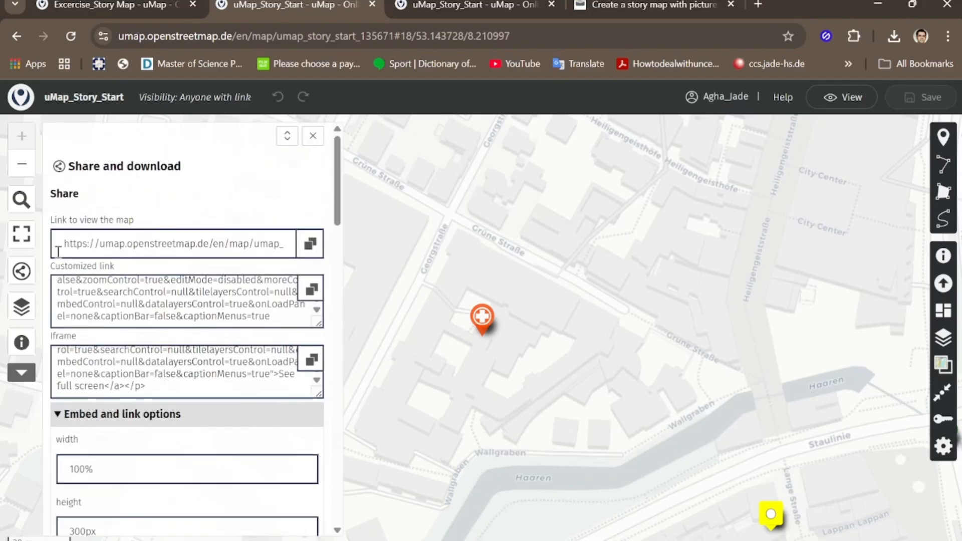
left_click(77, 419)
Step: Download a full backup of all the map's data and settings, and close the sharing and download settings
scroll(108, 414, "down", 1)
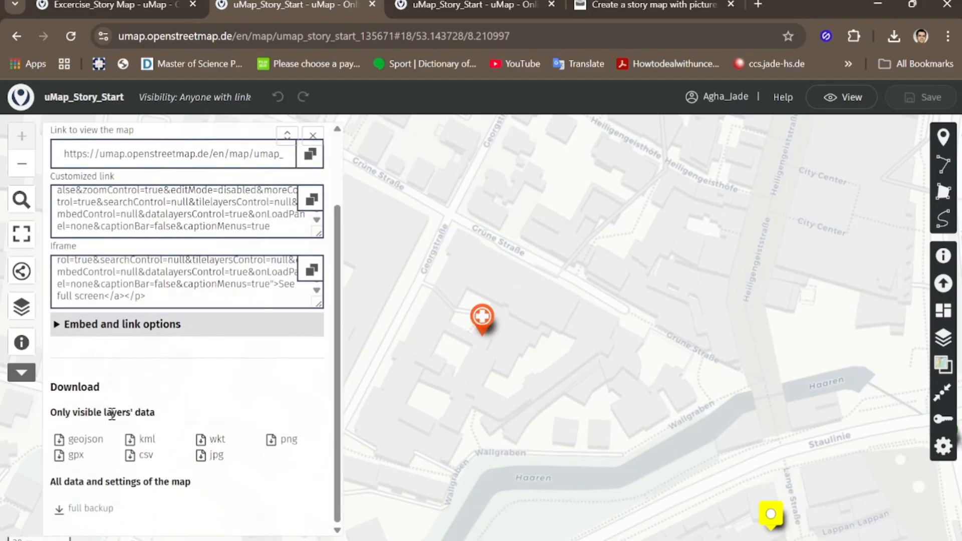
left_click(96, 514)
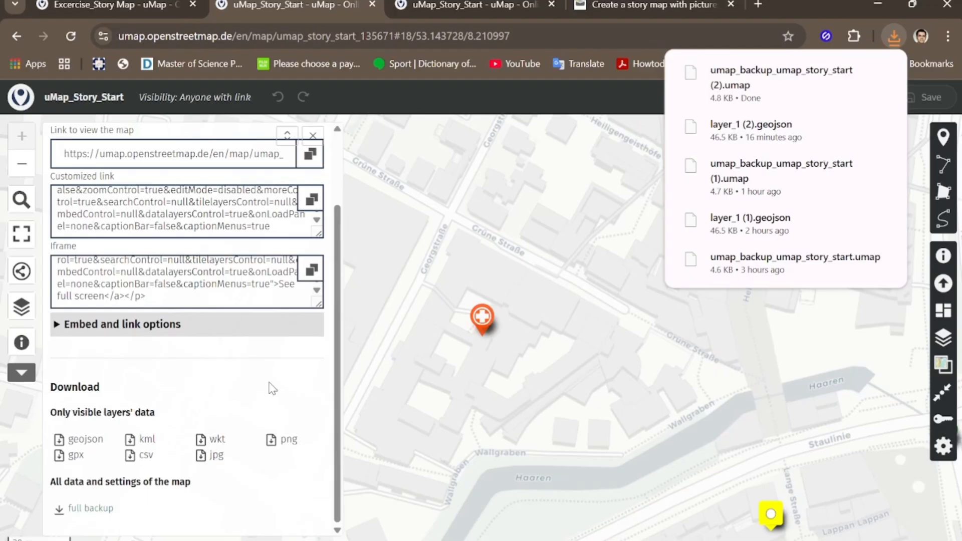
left_click(313, 136)
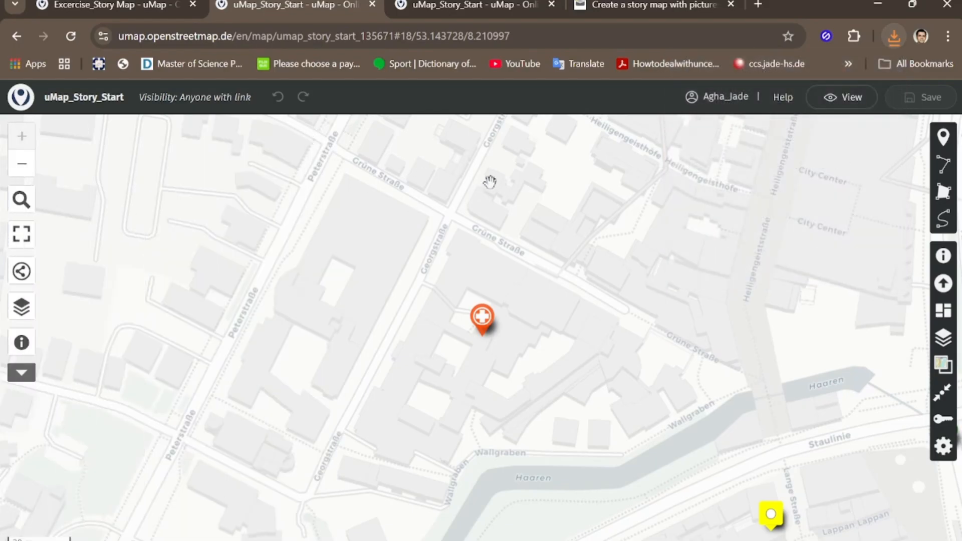